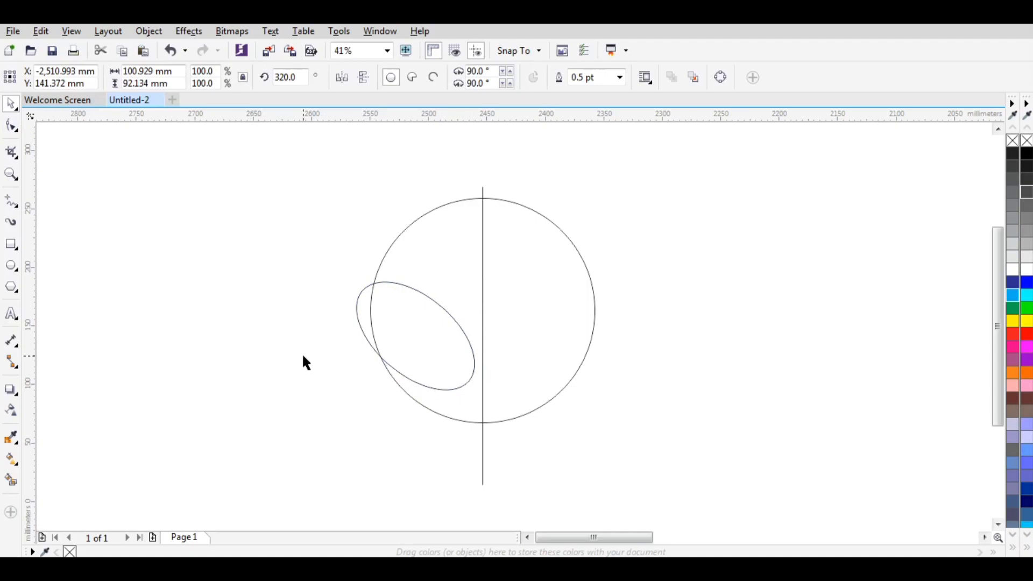
- Smart-fill the circle's left half, outside the tilted ellipse, with slate blue and no outline
left_click(12, 480)
left_click(474, 251)
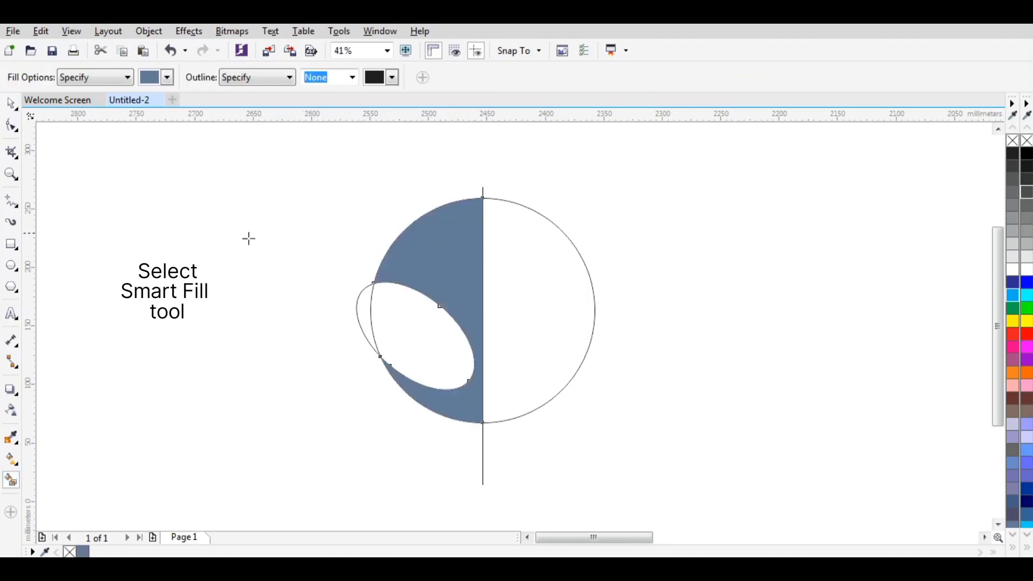
left_click(11, 103)
left_click(104, 161)
- Duplicate the filled half-circle shape by copying it and pasting it in place
left_click(450, 233)
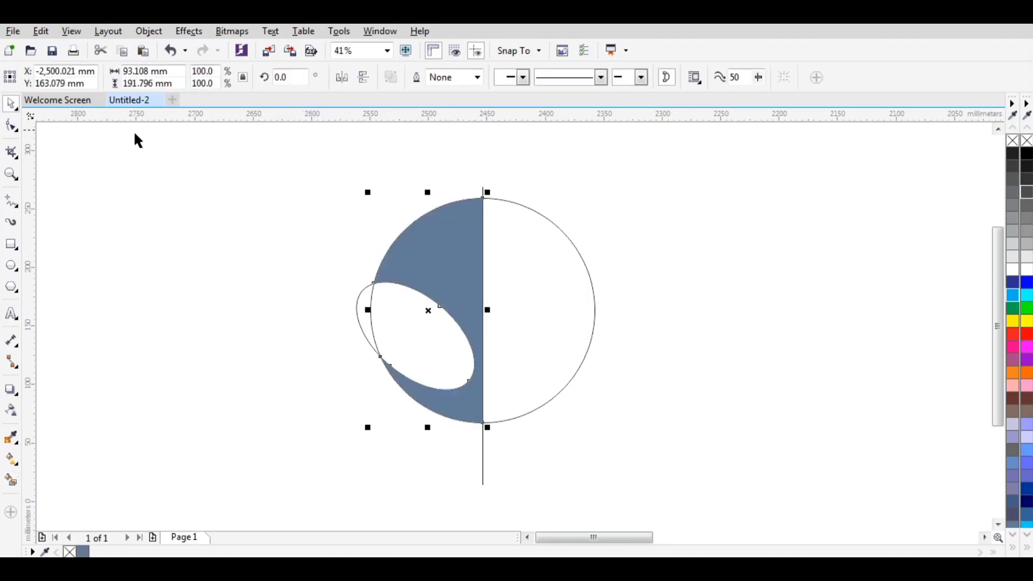
left_click(40, 31)
left_click(78, 141)
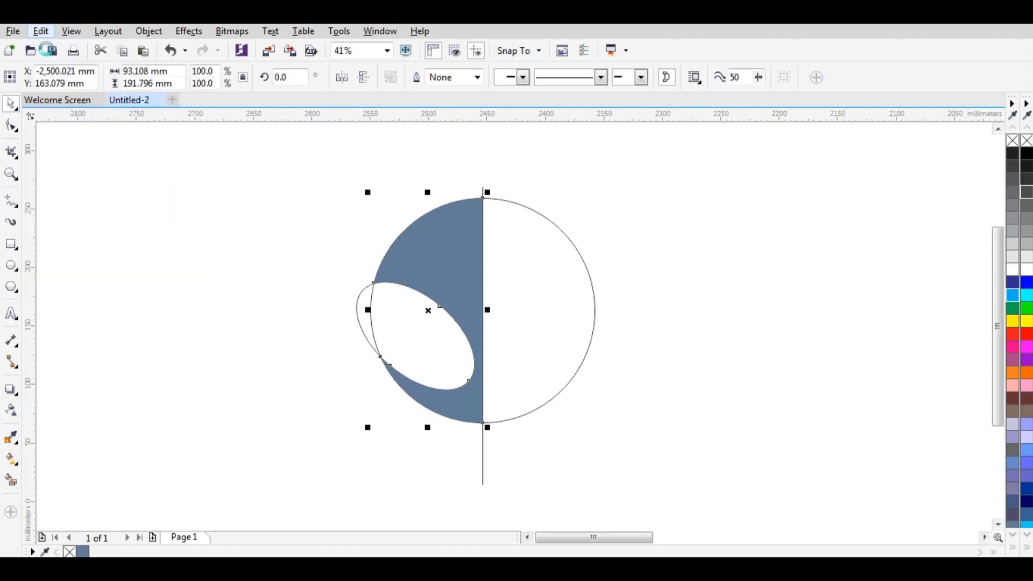
left_click(41, 31)
left_click(79, 153)
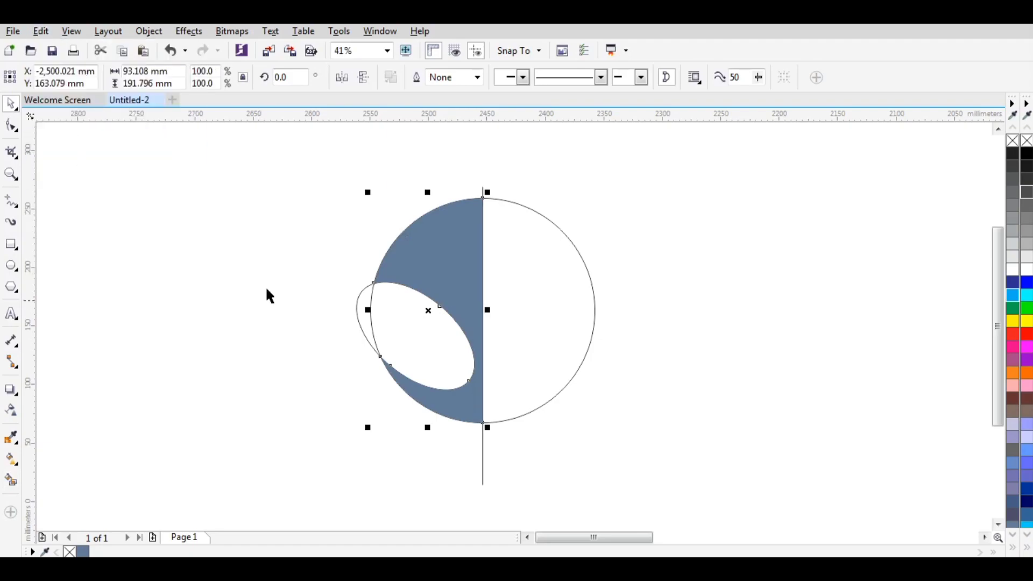
- Mirror the pasted shape onto the circle's right half and flip it vertically
left_click_drag(366, 316, 547, 330)
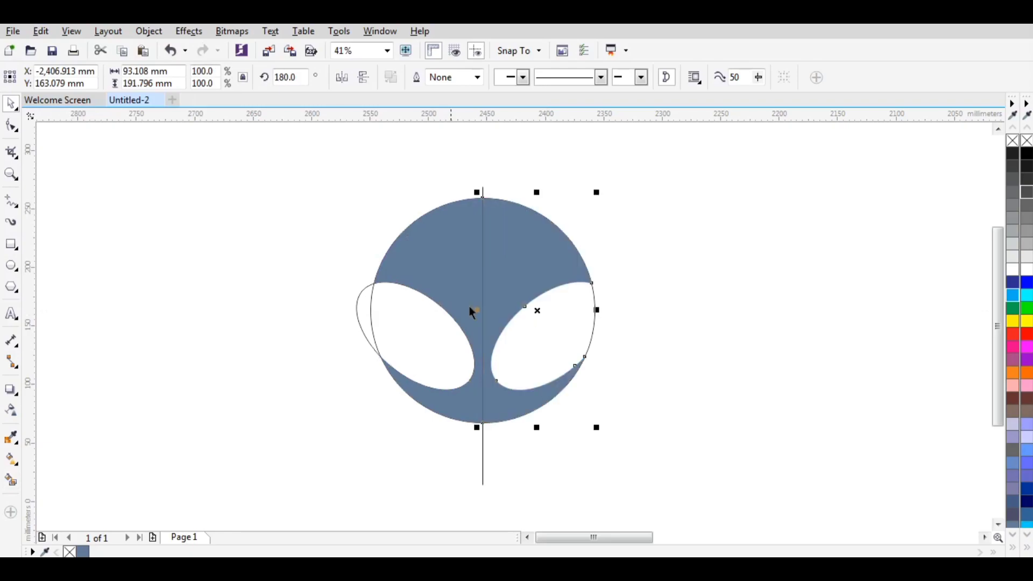
key("Return")
left_click(343, 182)
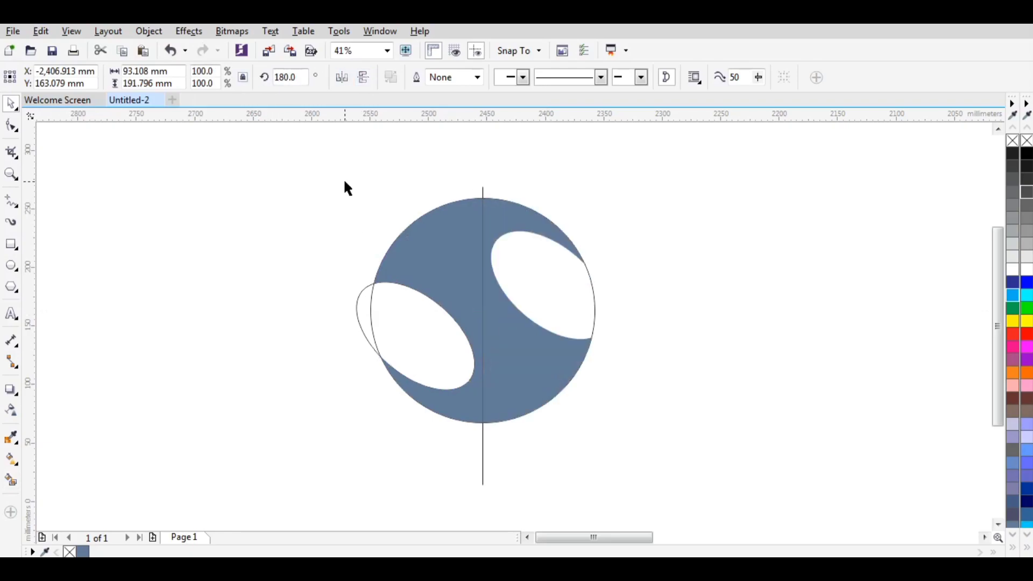
- Delete the vertical centre line and weld the two filled halves into one shape
left_click(483, 461)
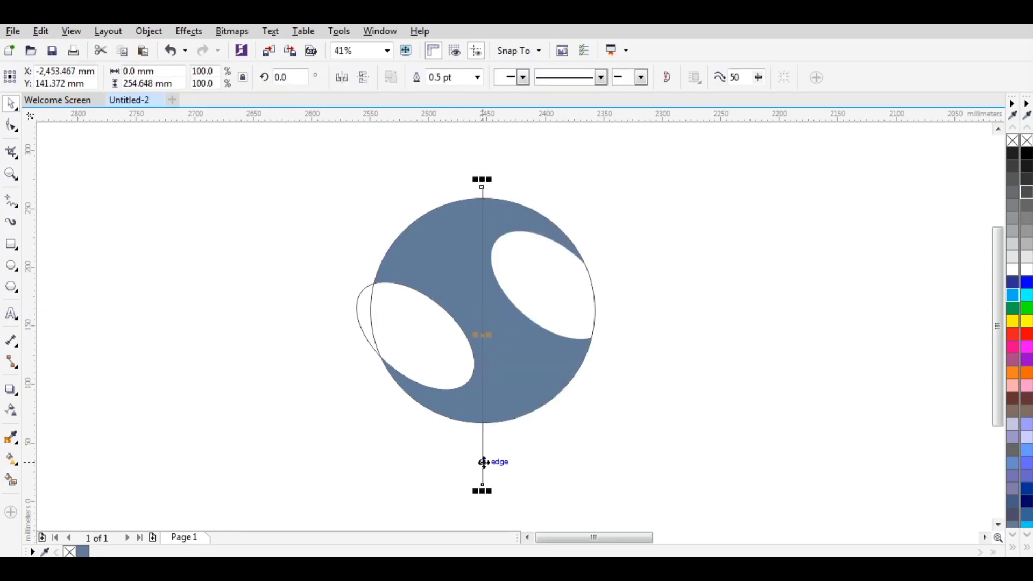
key("Delete")
left_click(518, 366)
left_click(447, 284, "shift")
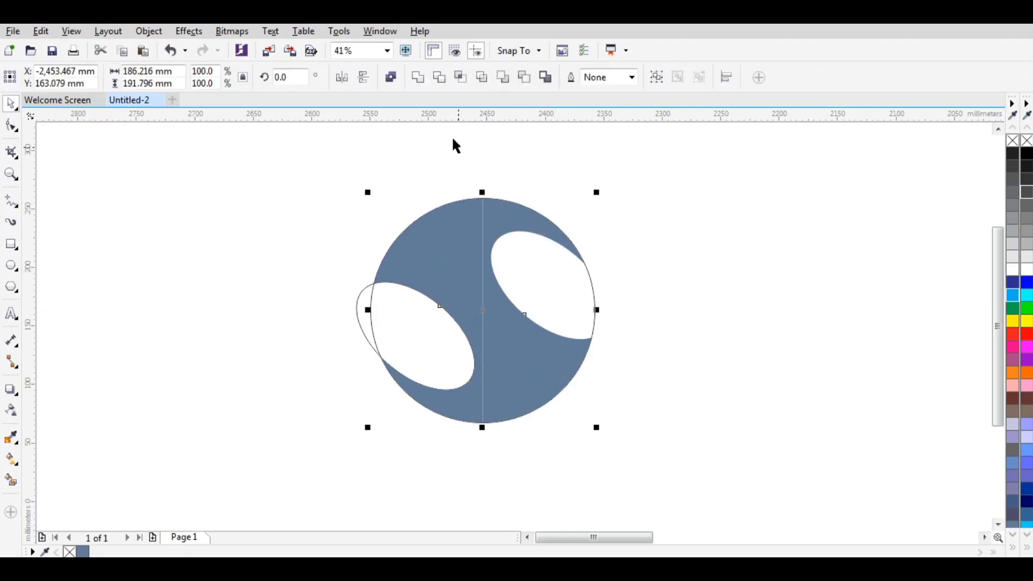
left_click(413, 77)
left_click(375, 163)
- Apply an elliptical fountain fill to the welded shape, light grey at the circle's centre and dark grey at its edge
left_click(486, 329)
left_click(11, 459)
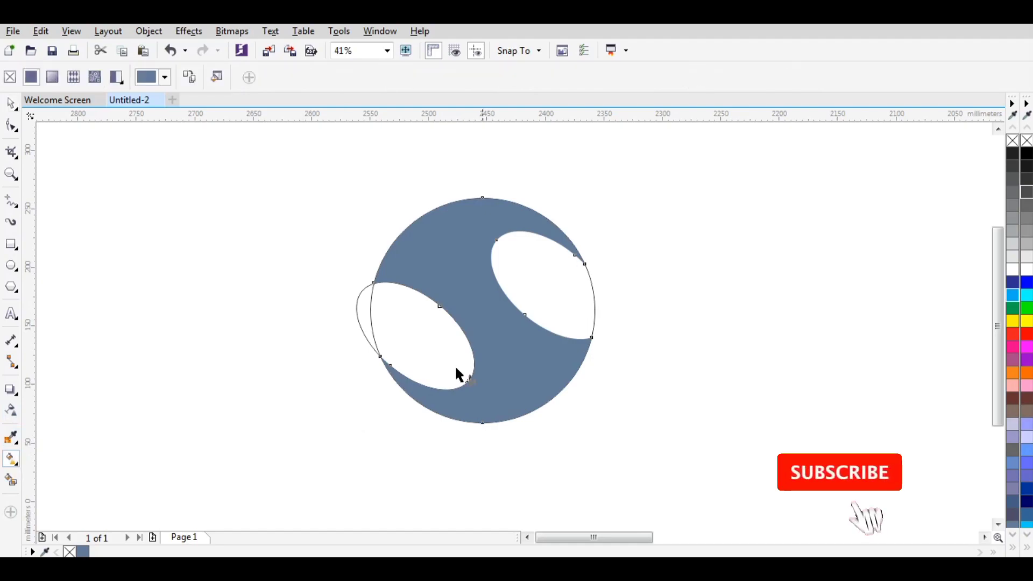
left_click_drag(468, 316, 595, 316)
left_click(209, 77)
left_click_drag(530, 316, 482, 310)
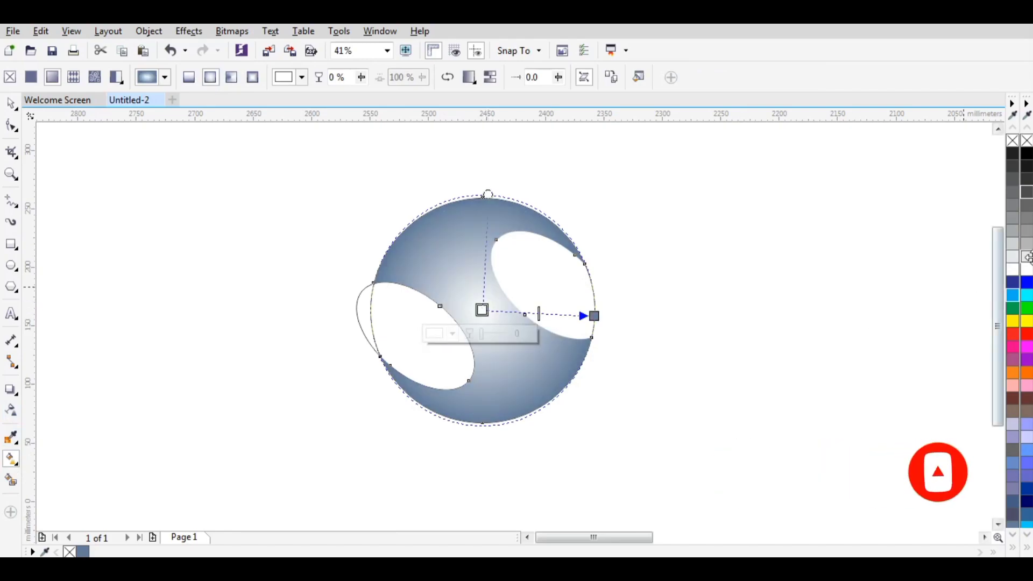
left_click(594, 315)
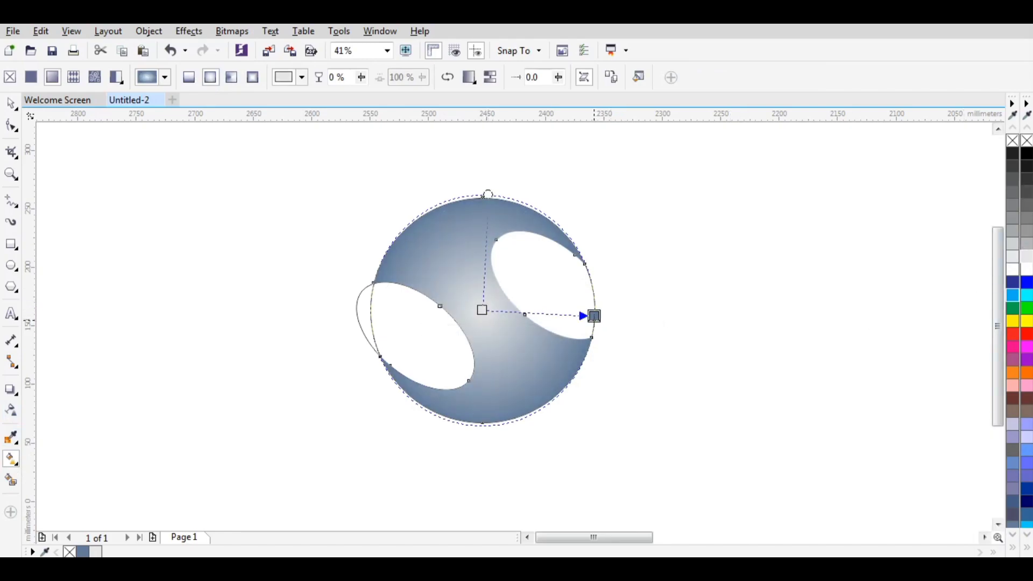
left_click(1026, 191)
left_click(11, 102)
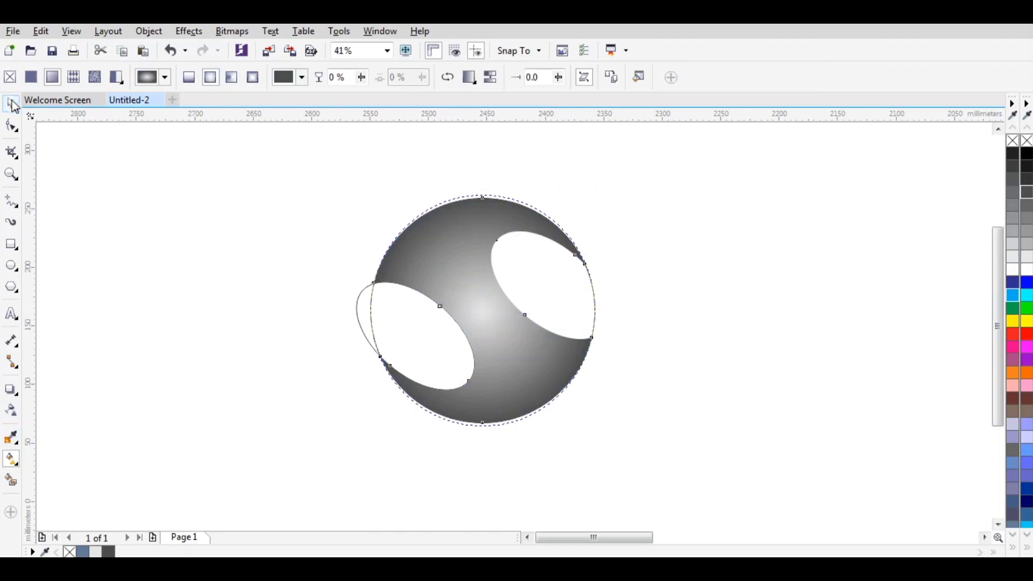
left_click(135, 179)
- Duplicate the outlined circle in place and scale the copy about its centre down to about 166 mm
left_click(592, 293)
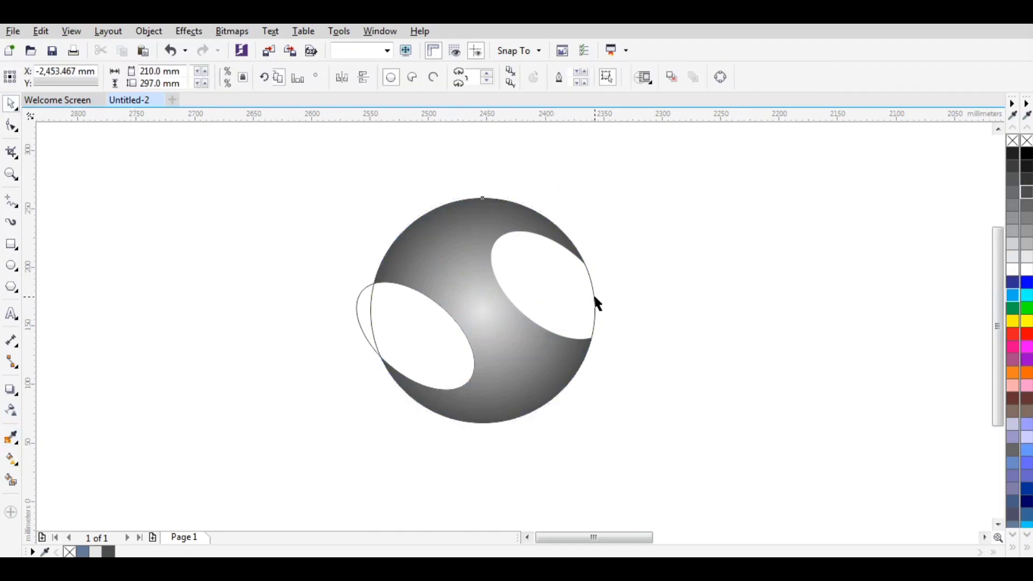
left_click(41, 32)
left_click(69, 138)
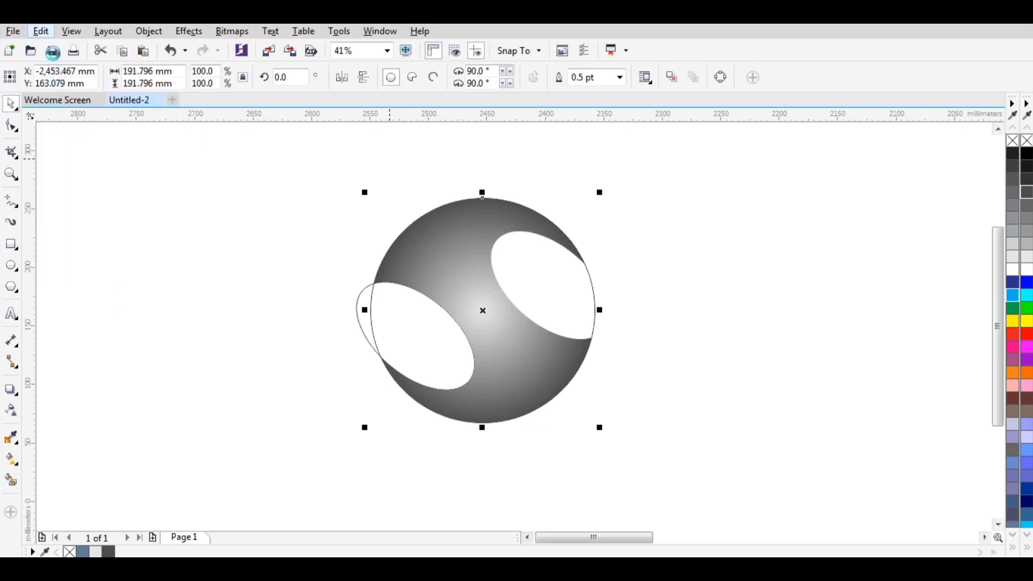
left_click(52, 37)
left_click(76, 157)
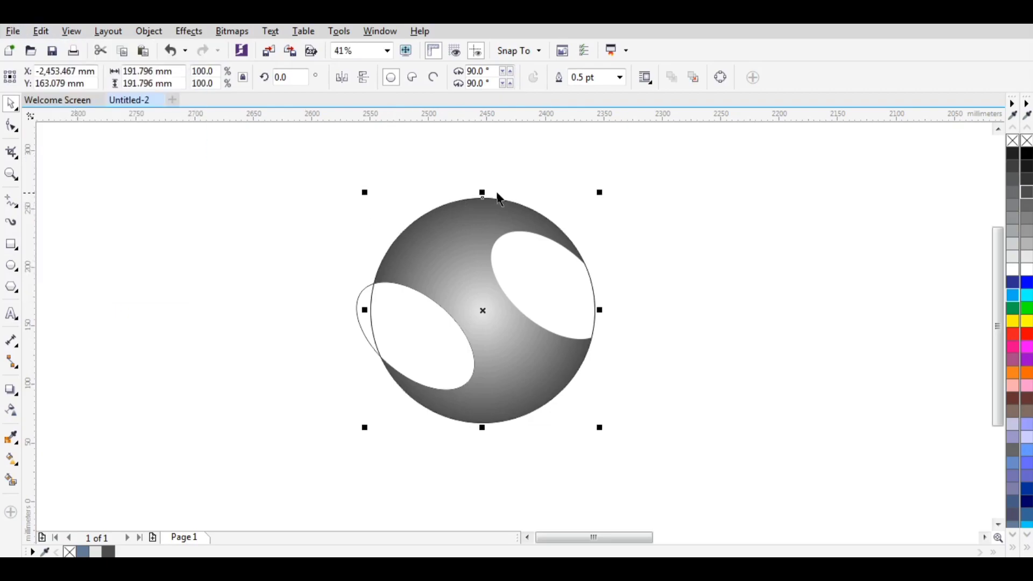
left_click_drag(599, 192, 598, 206)
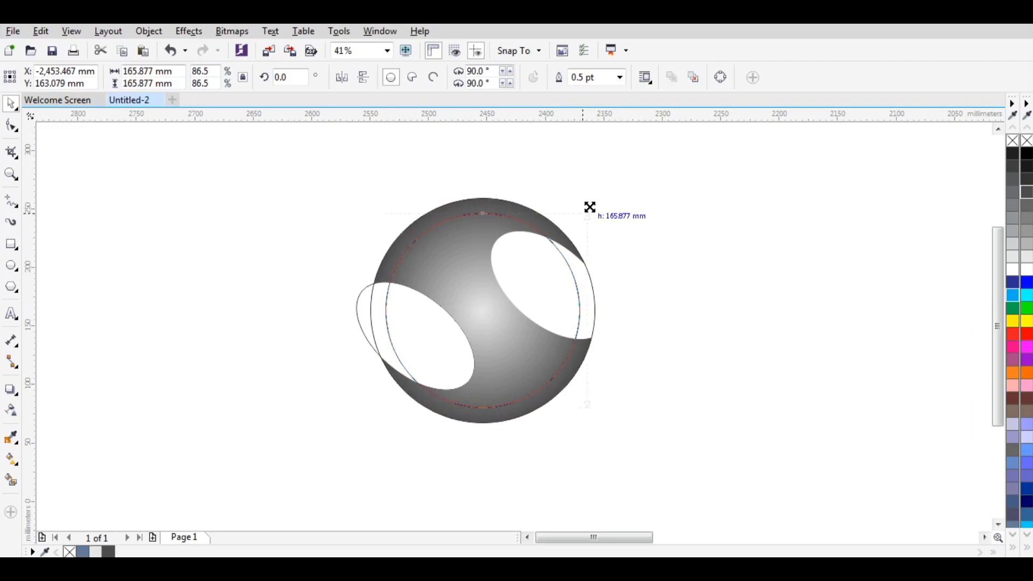
left_click(603, 202)
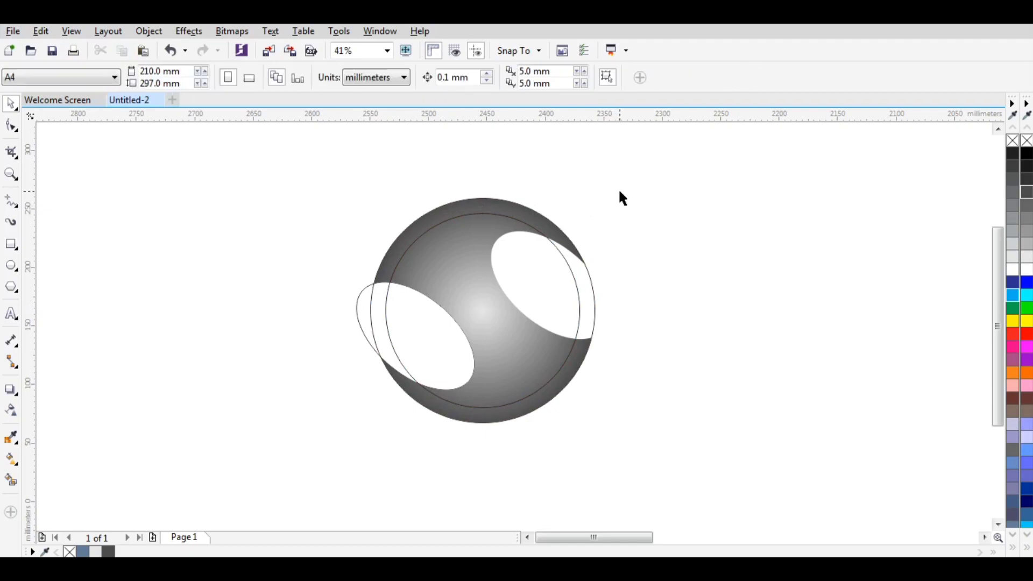
- Enlarge the inner circle about its centre to about 177 mm in diameter
left_click(11, 173)
left_click_drag(306, 156, 634, 439)
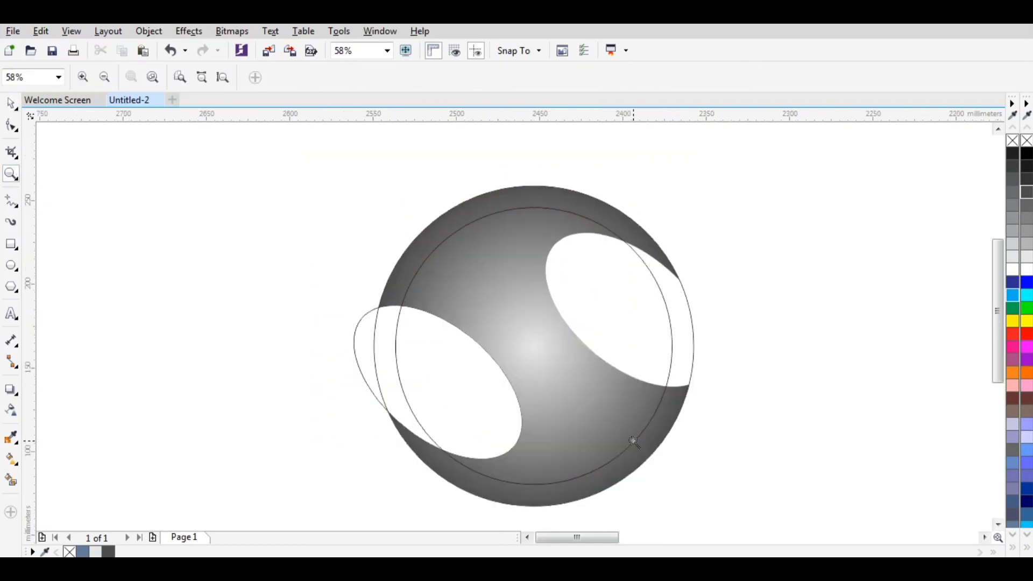
left_click(11, 103)
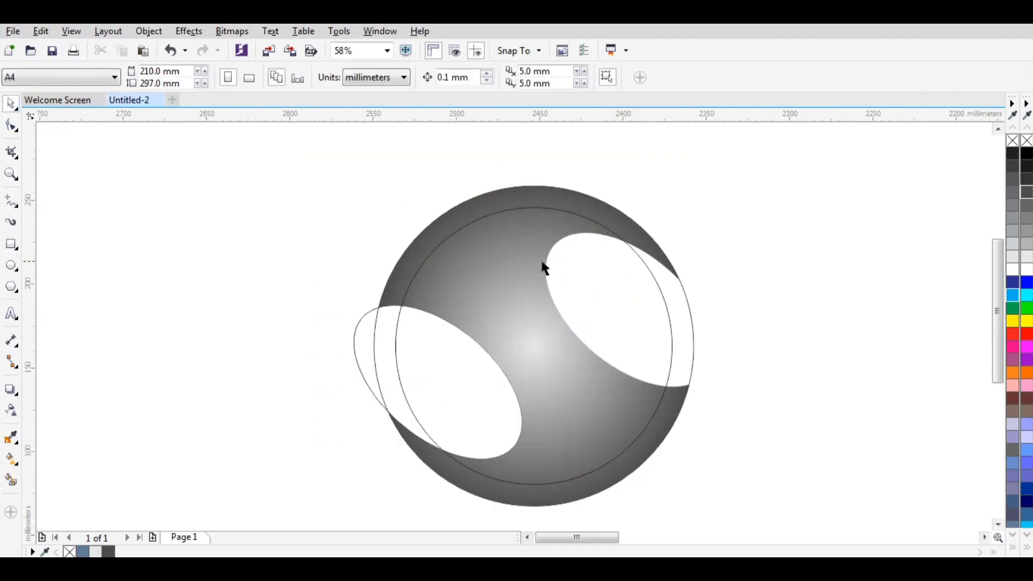
left_click(653, 277)
left_click_drag(677, 200, 718, 192)
left_click(731, 225)
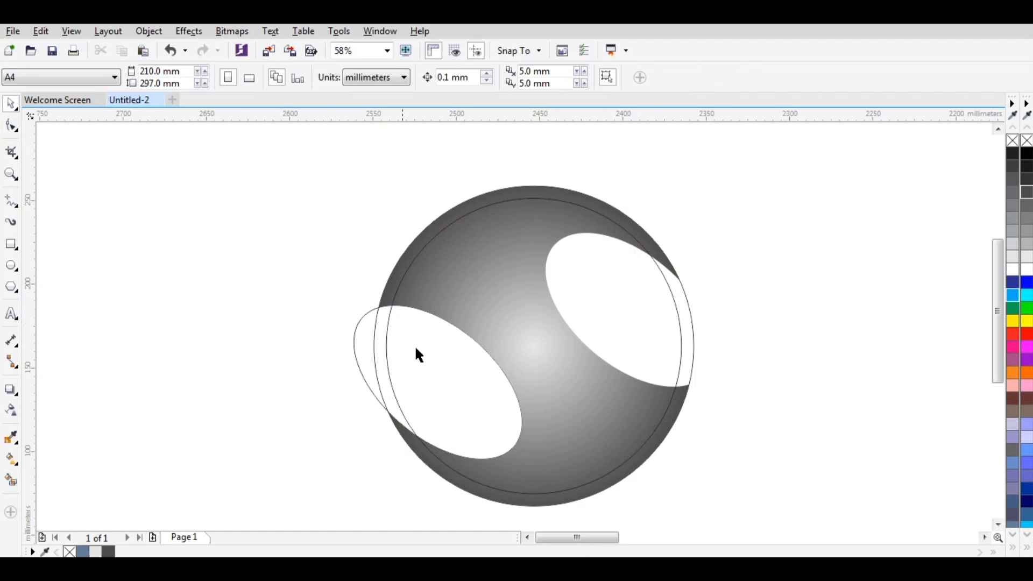
- Apply an elliptical fountain fill to the inner circle, centred on it and reaching to the outer circle's edge
left_click(397, 352)
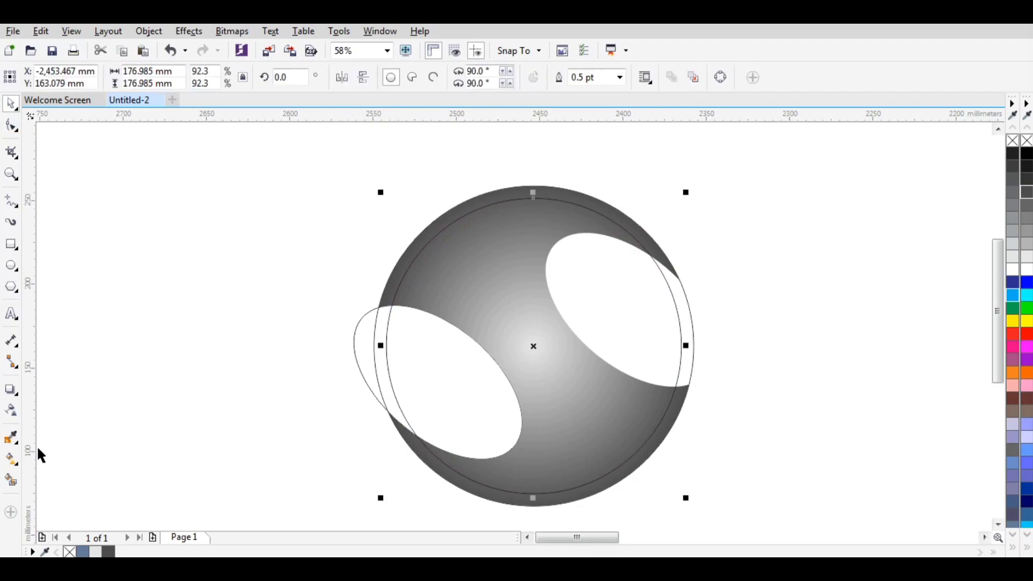
left_click(10, 459)
left_click_drag(526, 349, 718, 348)
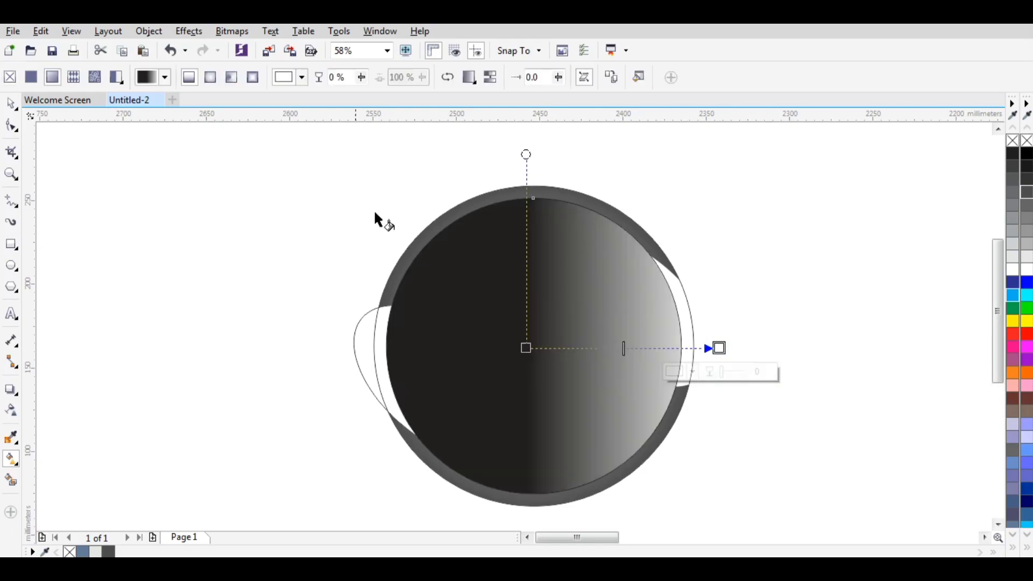
left_click(211, 77)
left_click_drag(622, 348, 551, 351)
left_click_drag(720, 348, 692, 346)
left_click_drag(545, 354, 532, 346)
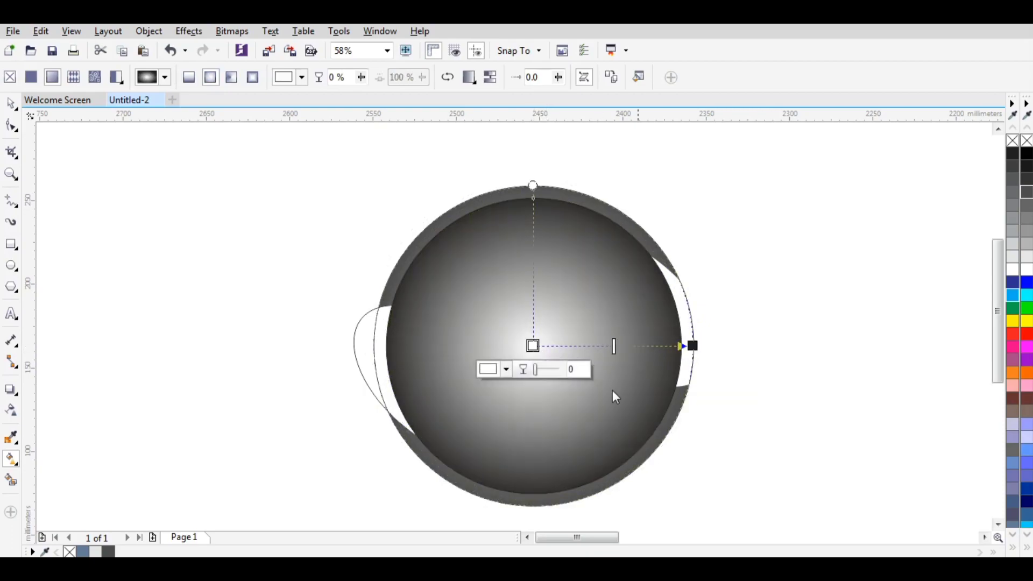
- Colour the inner circle's gradient blue at the centre and cyan at the edge
left_click(1013, 294)
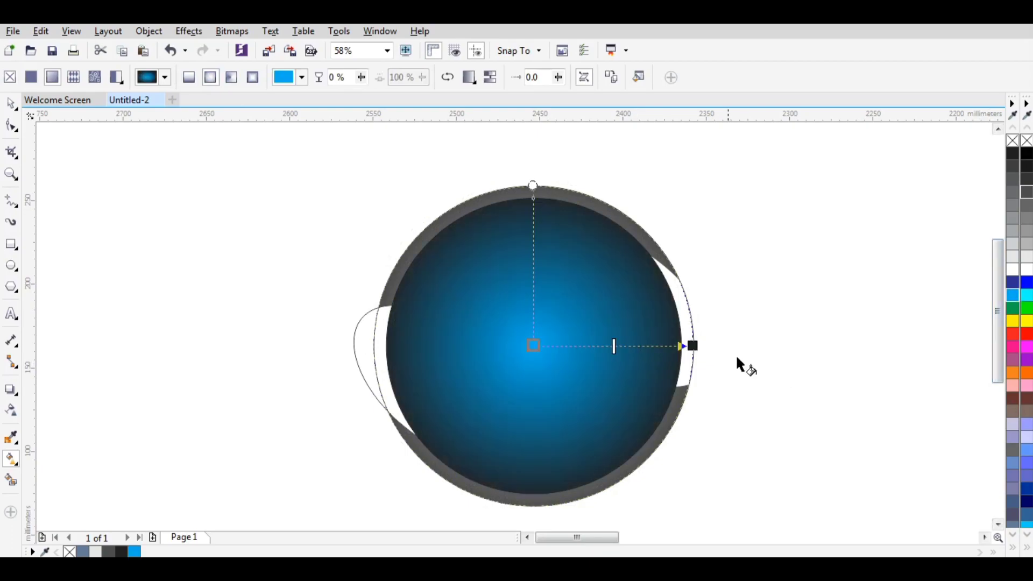
left_click(693, 346)
left_click(1027, 295)
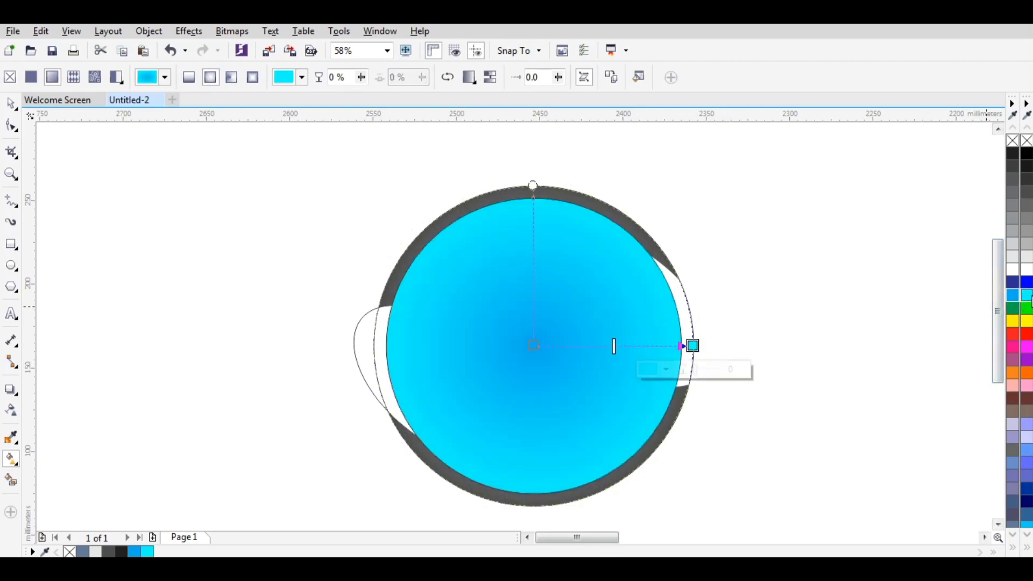
- Set the inner circle's gradient to cyan at the centre and dark blue (C 90, M 42, Y 23, K 2) at the edge
left_click(533, 346)
left_click(1026, 296)
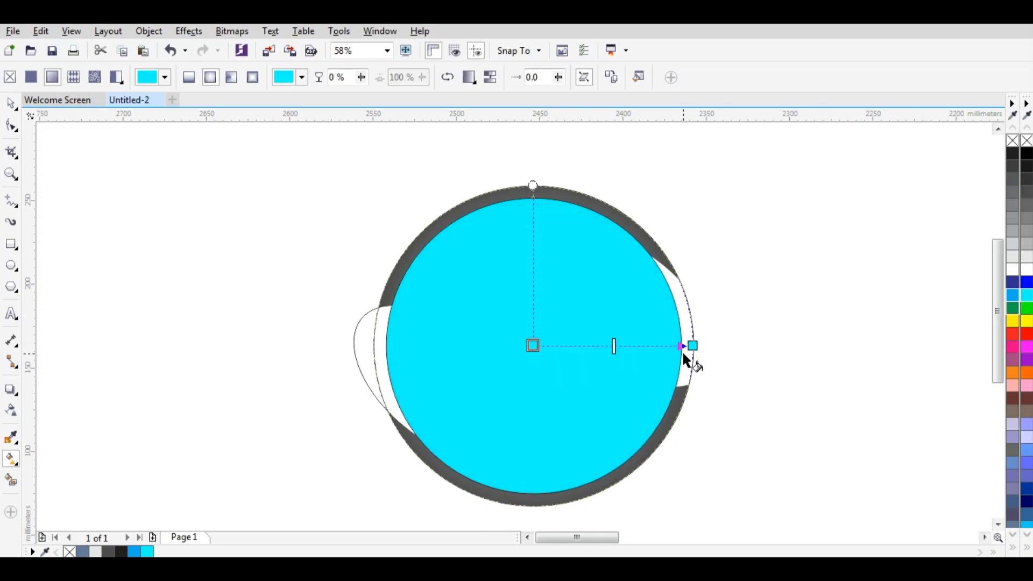
left_click(693, 346)
left_click(1013, 295)
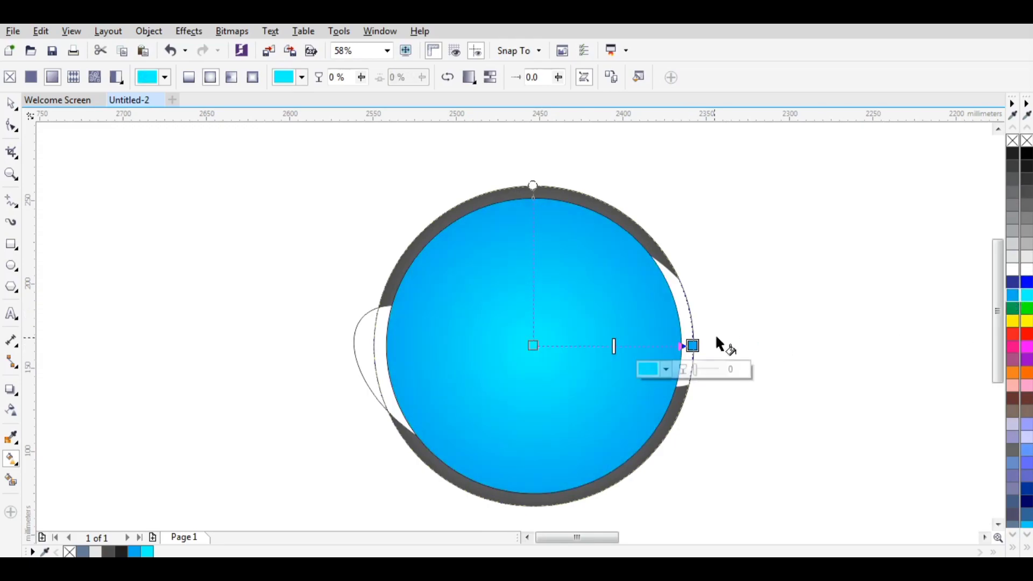
left_click(666, 370)
left_click(719, 470)
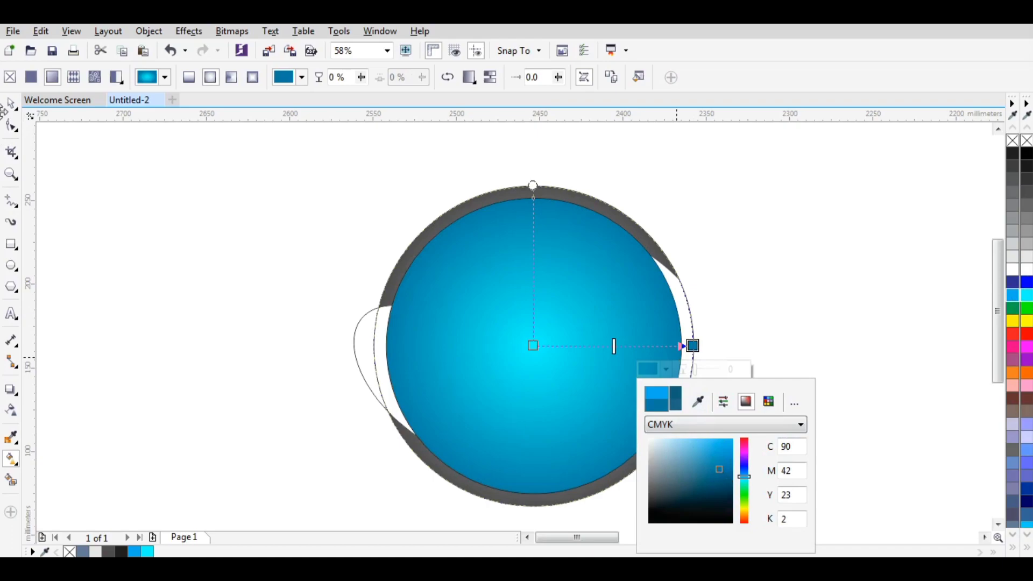
left_click(10, 108)
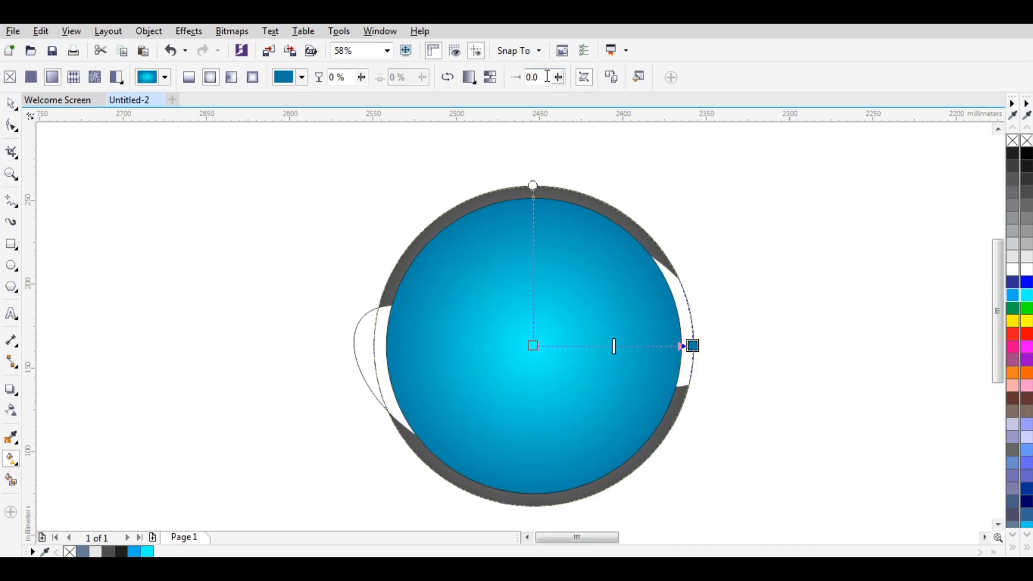
- Remove the outline from the blue inner circle by setting its width to None
left_click(10, 104)
left_click(55, 134)
left_click(545, 275)
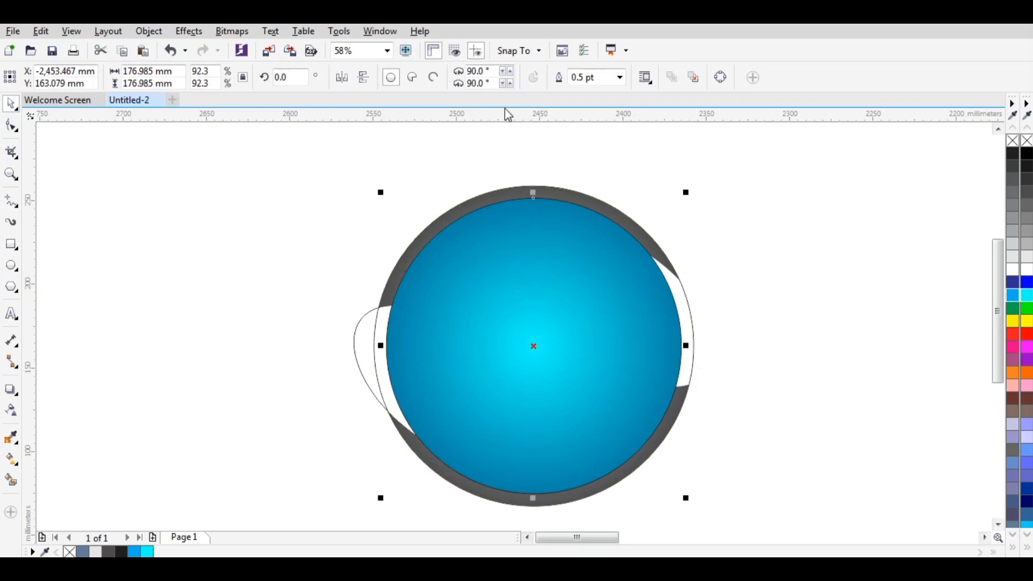
left_click(620, 77)
left_click(583, 90)
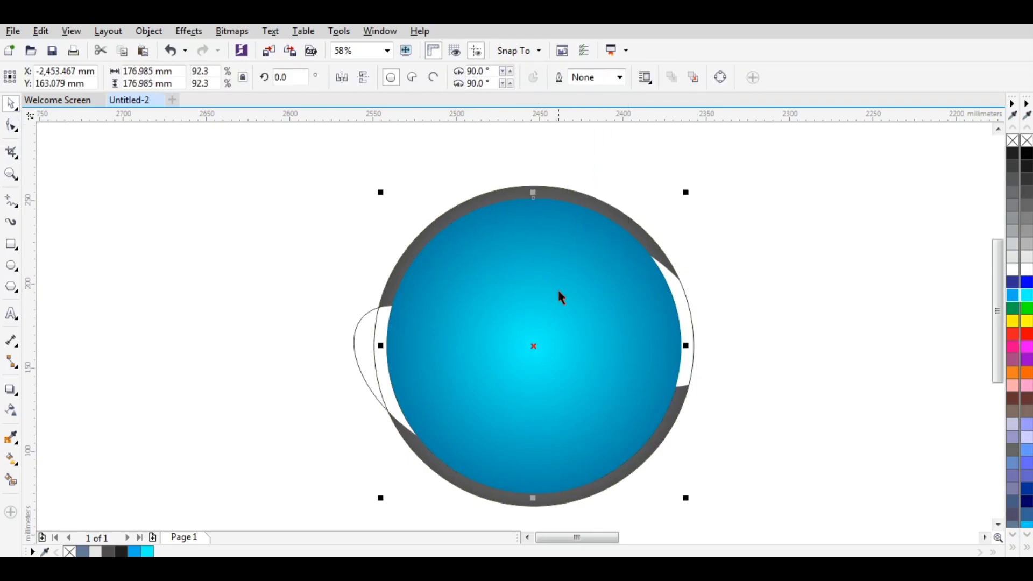
- Move the blue circle behind the grey welded shape in the stacking order
key("shift+Page_Down")
key("ctrl+Page_Down")
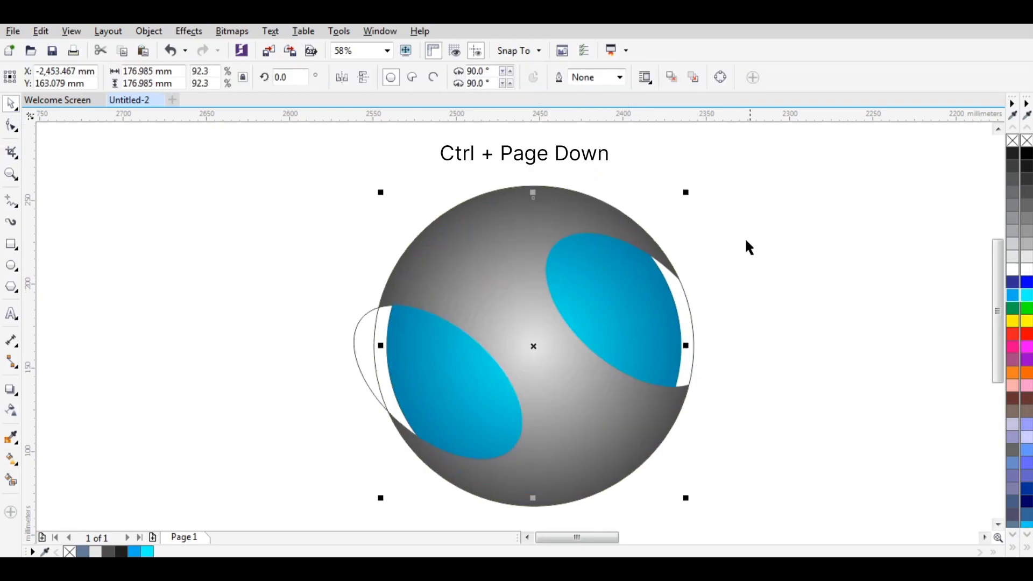
left_click(750, 225)
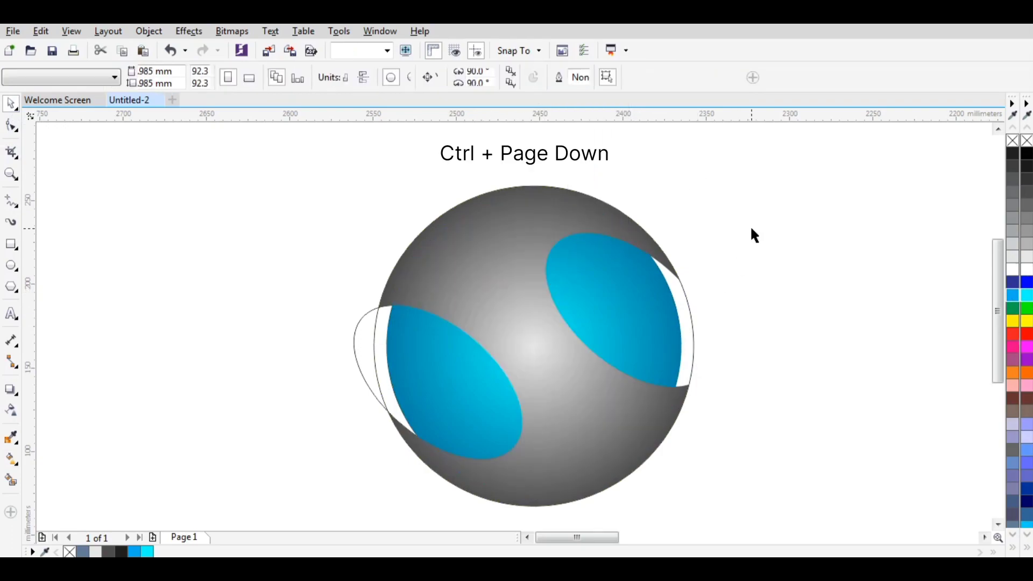
- Copy and paste the lower-left tilted ellipse outline in place, then move one of the two ellipses slightly upward
left_click(357, 329)
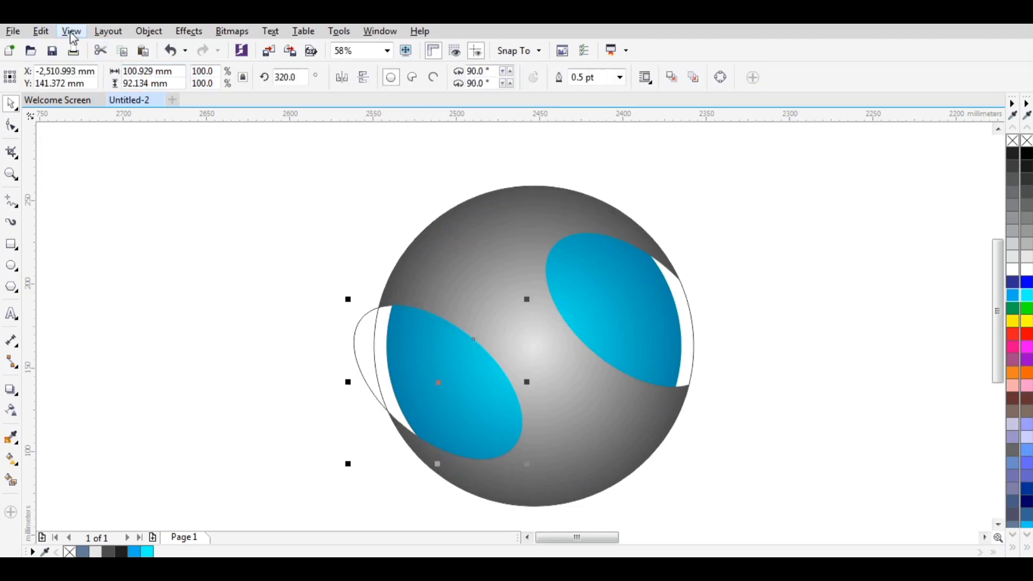
left_click(40, 31)
left_click(68, 128)
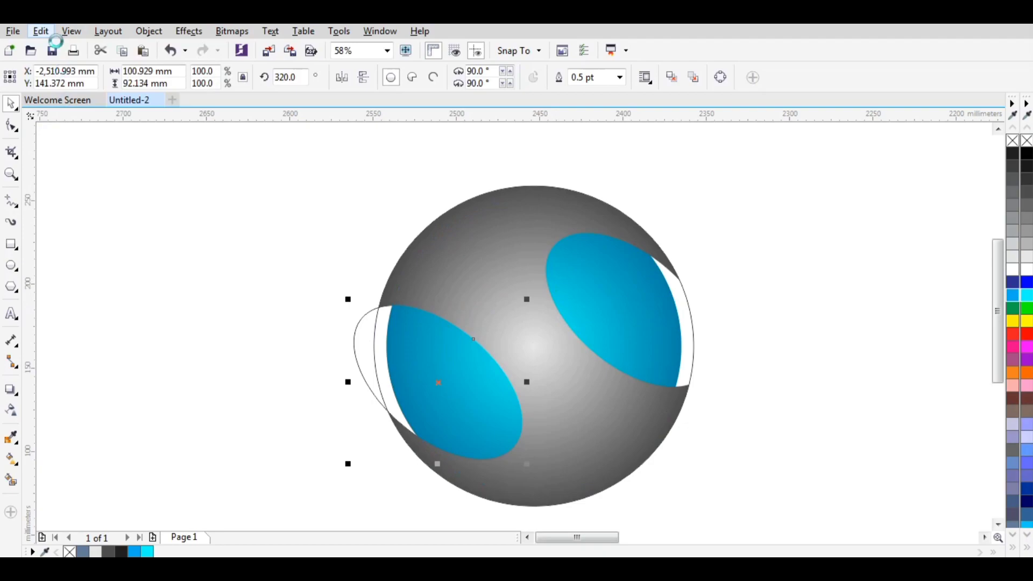
left_click(42, 33)
left_click(78, 153)
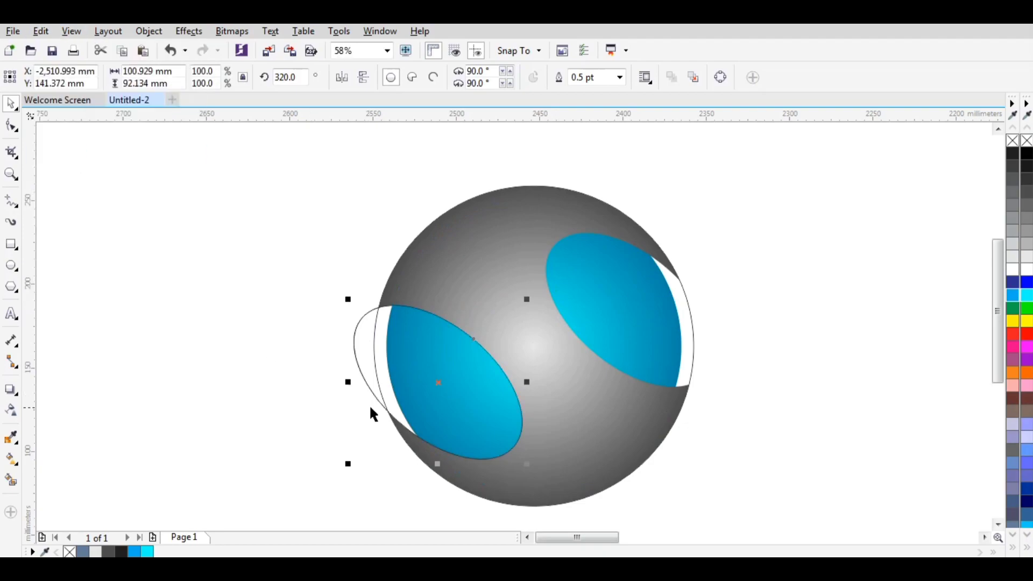
left_click(11, 174)
left_click_drag(256, 221, 446, 455)
left_click(11, 103)
left_click_drag(432, 336, 440, 304)
- Smart-fill the lower crescent between the two ellipses with slate blue and no outline, then delete the shifted ellipse
left_click(307, 334)
left_click(11, 480)
left_click(489, 404)
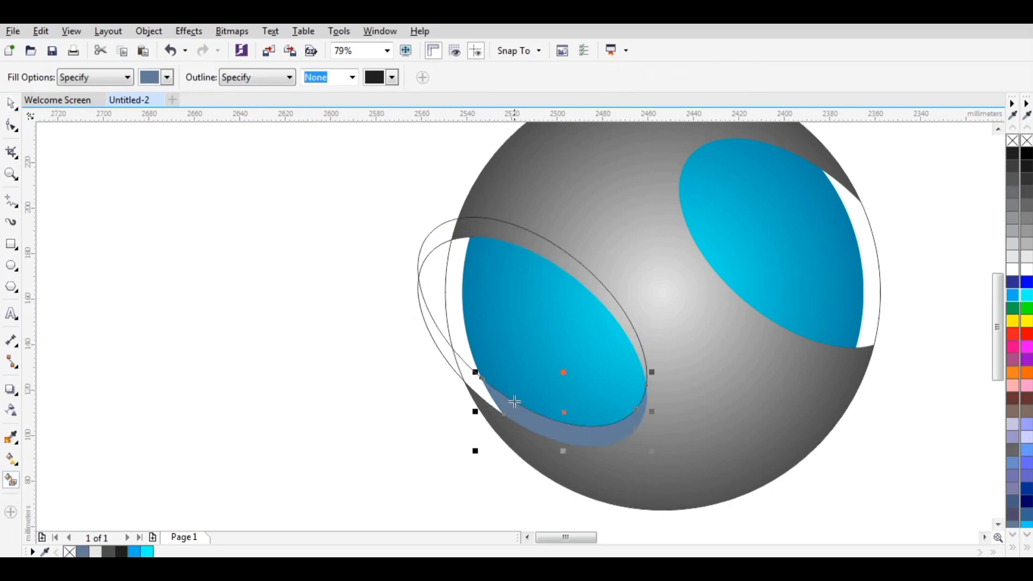
key("space")
left_click(432, 292)
key("Delete")
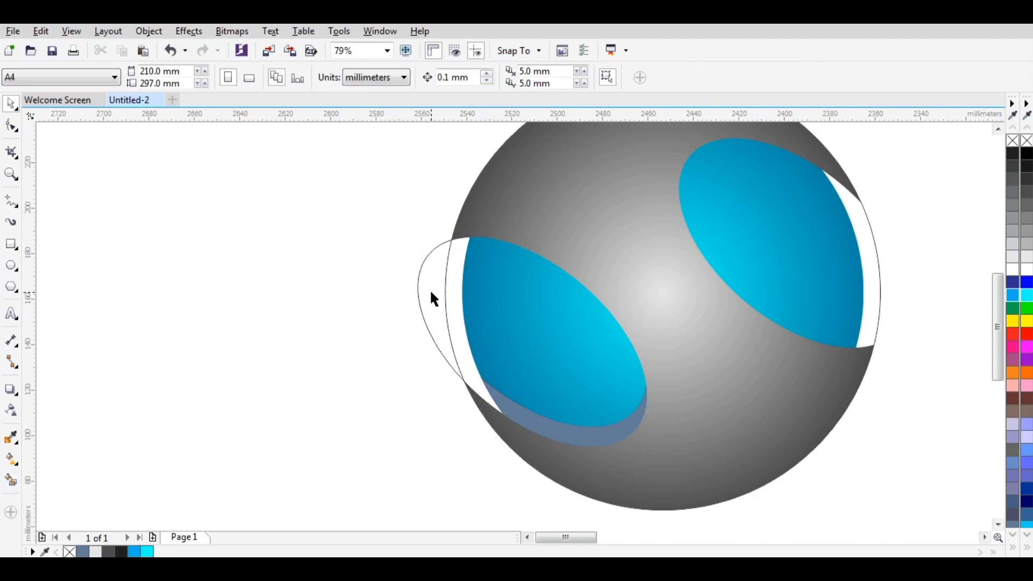
- Draw a straight line from the crossing of the outer circle and ellipse to the crescent's upper left tip
left_click(11, 200)
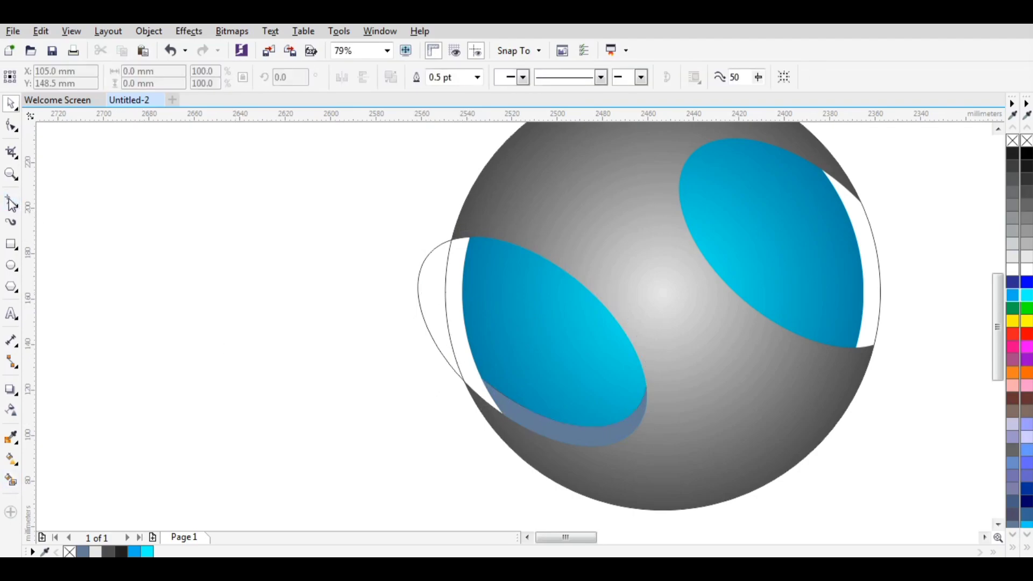
left_click(11, 174)
left_click(553, 431)
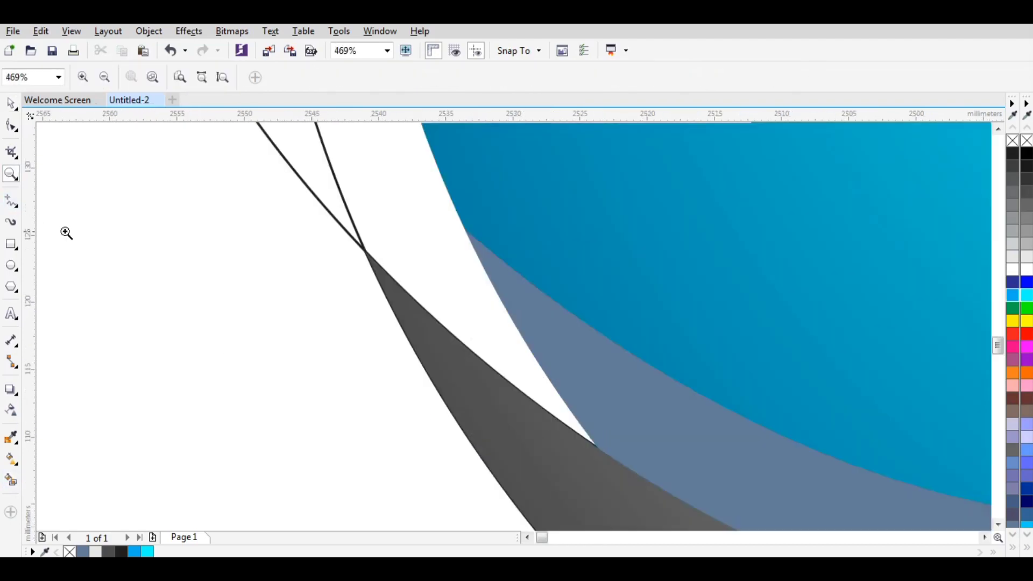
left_click(11, 200)
left_click(366, 251)
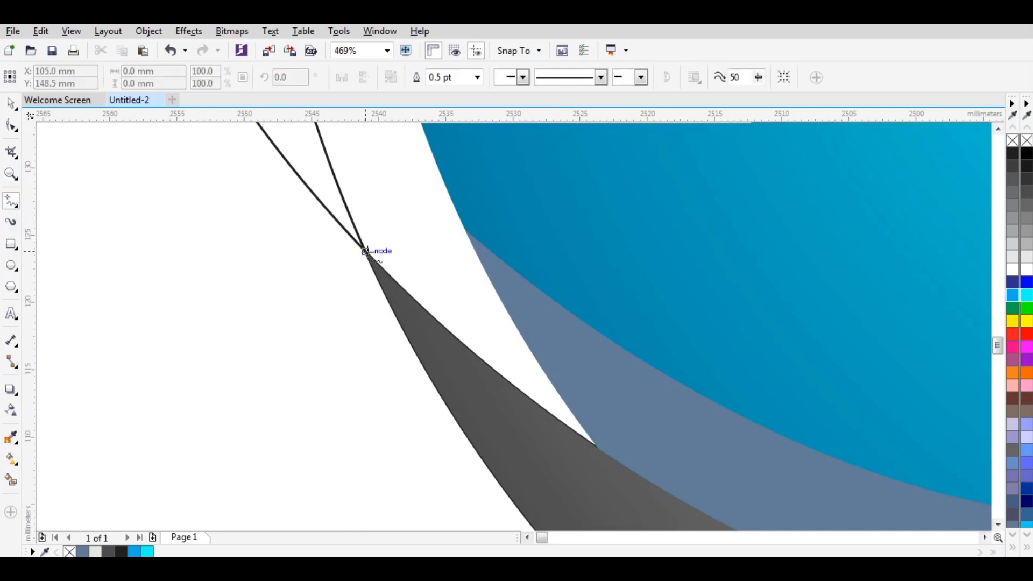
left_click(467, 230)
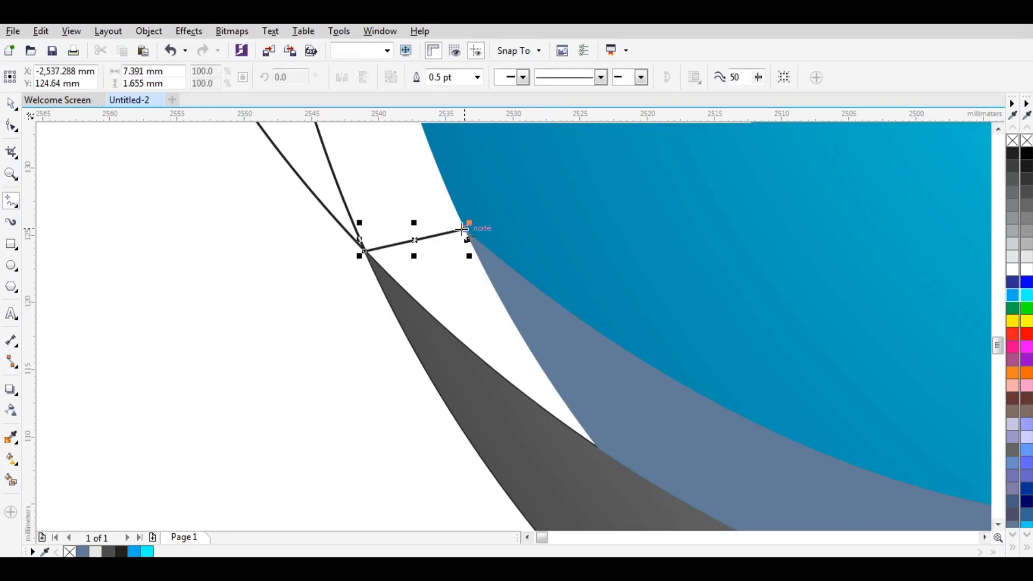
- Smart-fill the small white gap below the line and weld the filled piece to the slate-blue crescent
left_click(11, 479)
left_click(437, 268)
key("space")
left_click(616, 370, "shift")
left_click(419, 79)
left_click(262, 253)
key("F4")
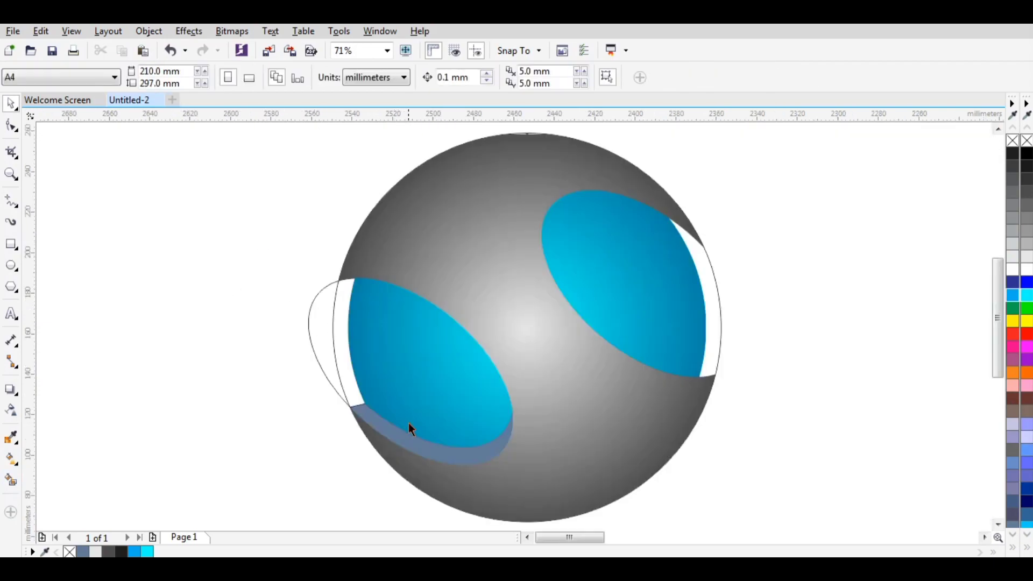
- Apply a linear gradient along the welded crescent, cyan at its left end and blue at its right end
left_click(397, 440)
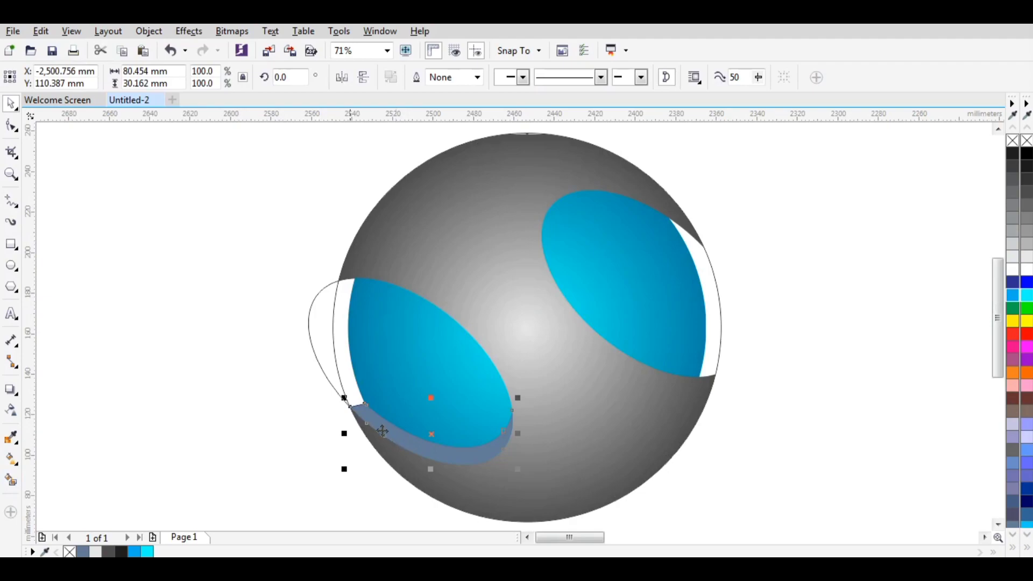
left_click(11, 458)
left_click_drag(360, 412, 544, 438)
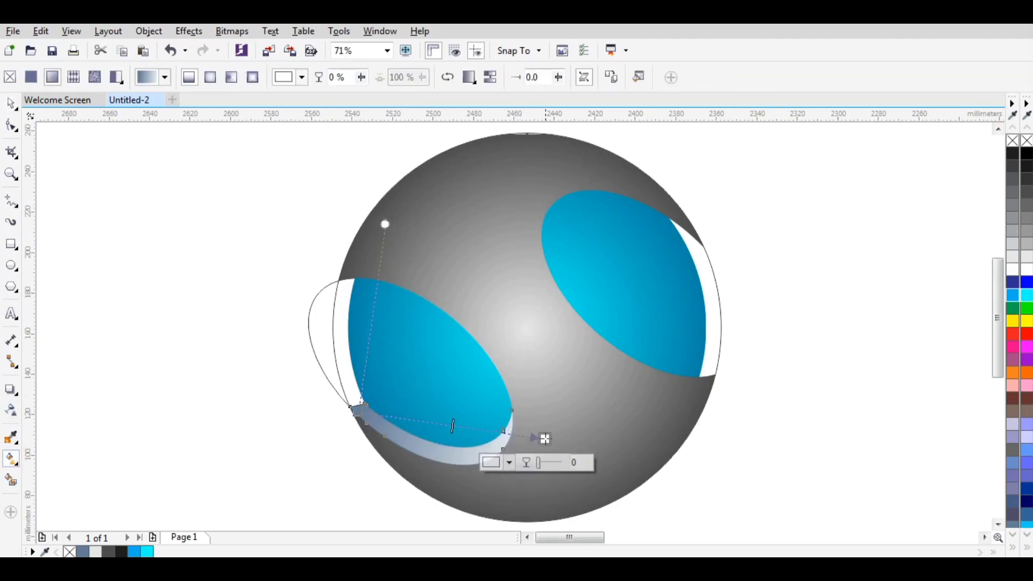
left_click(1010, 296)
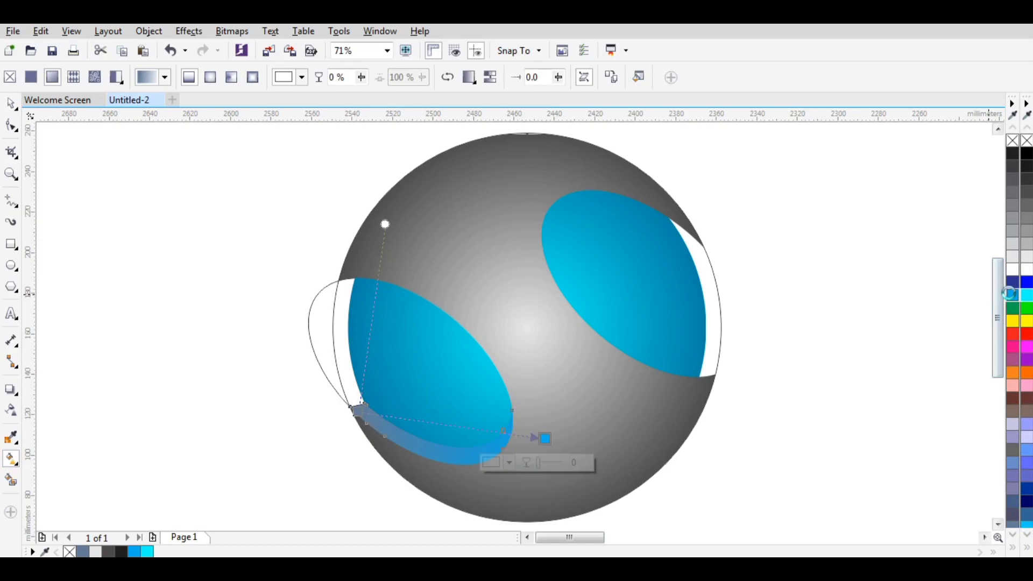
left_click(363, 413)
left_click(1026, 296)
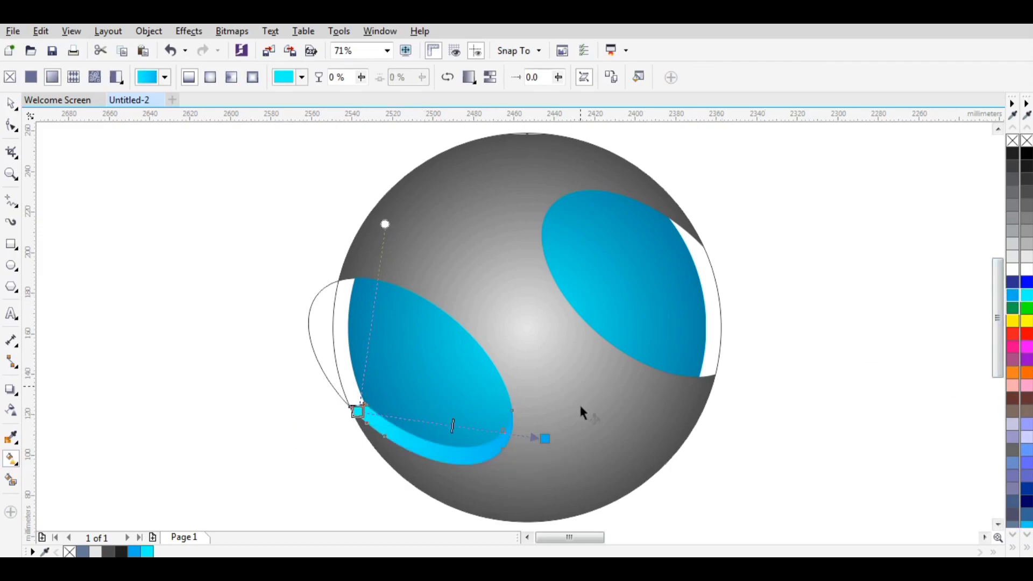
- Set the right end colour of the crescent's gradient to C 90, M 100, Y 0, K 0
left_click(545, 439)
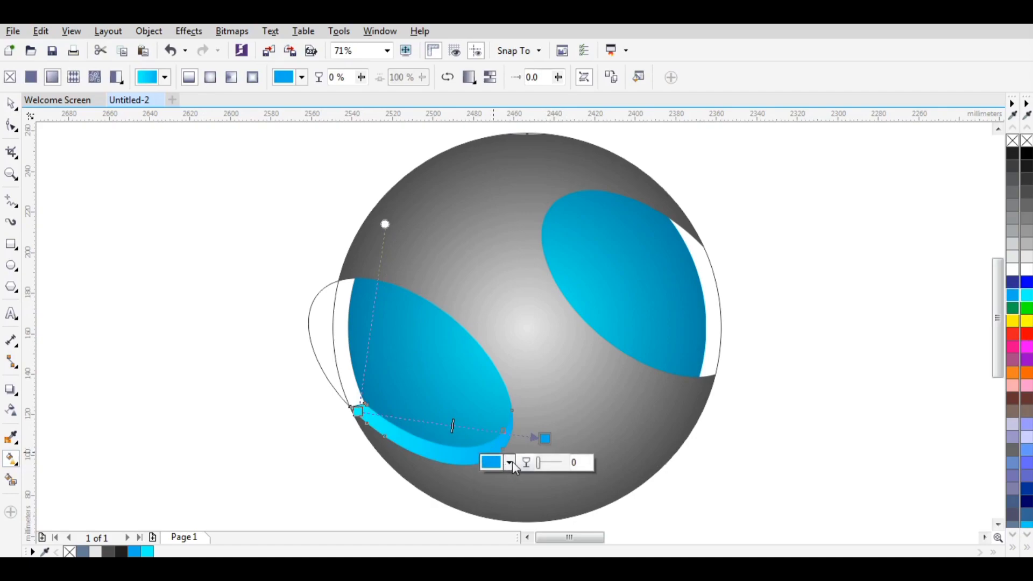
left_click(510, 462)
double_click(640, 347)
type("90")
key("Tab")
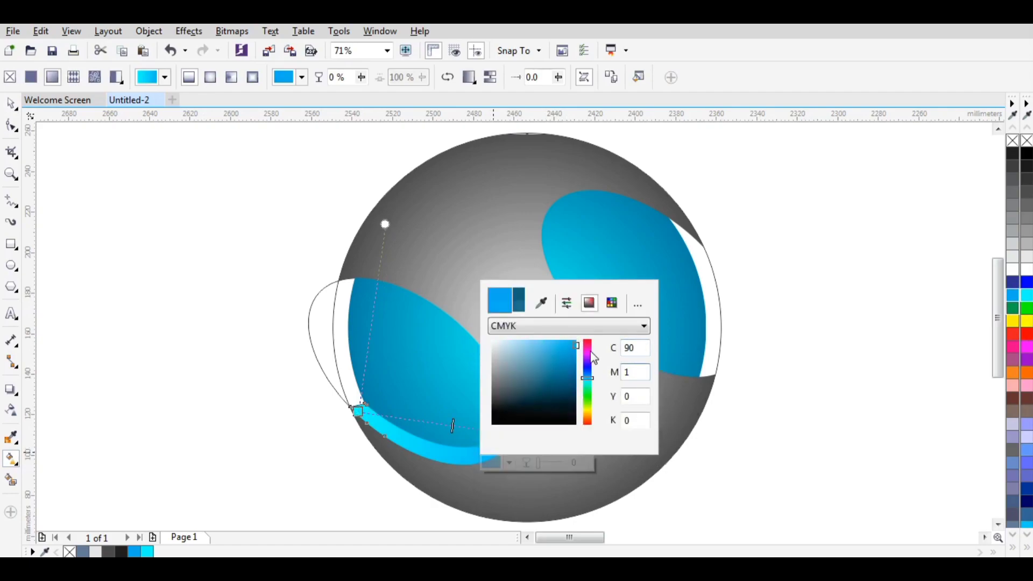
key("Tab")
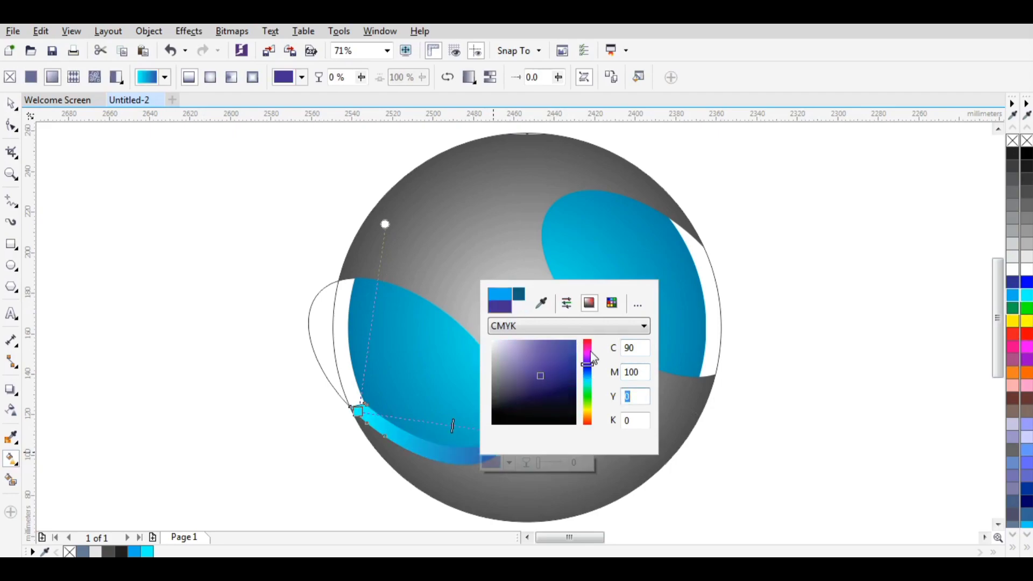
left_click(758, 337)
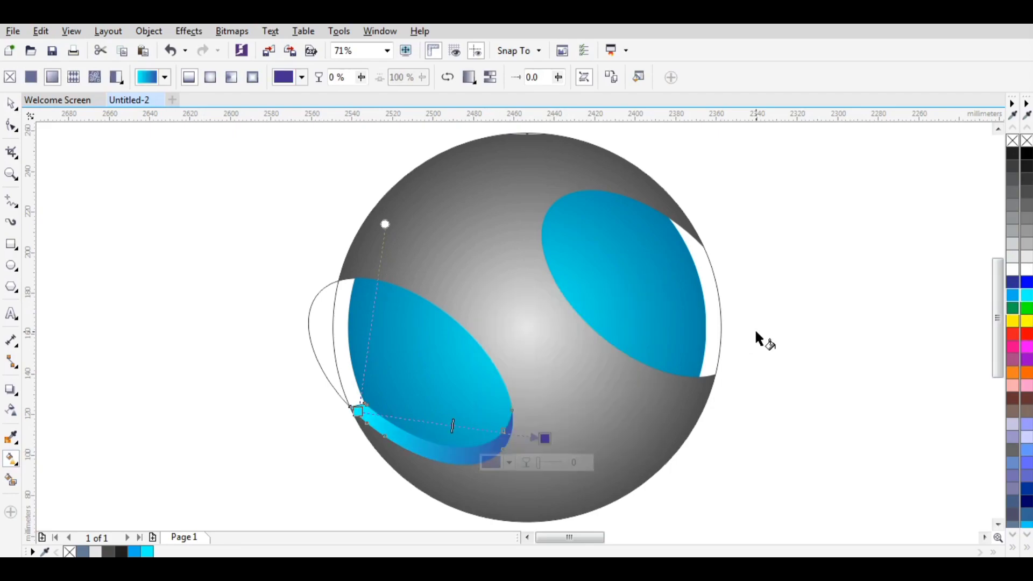
- Stretch the crescent's gradient by moving both its start and end points outward beyond the shape
left_click_drag(357, 411, 326, 397)
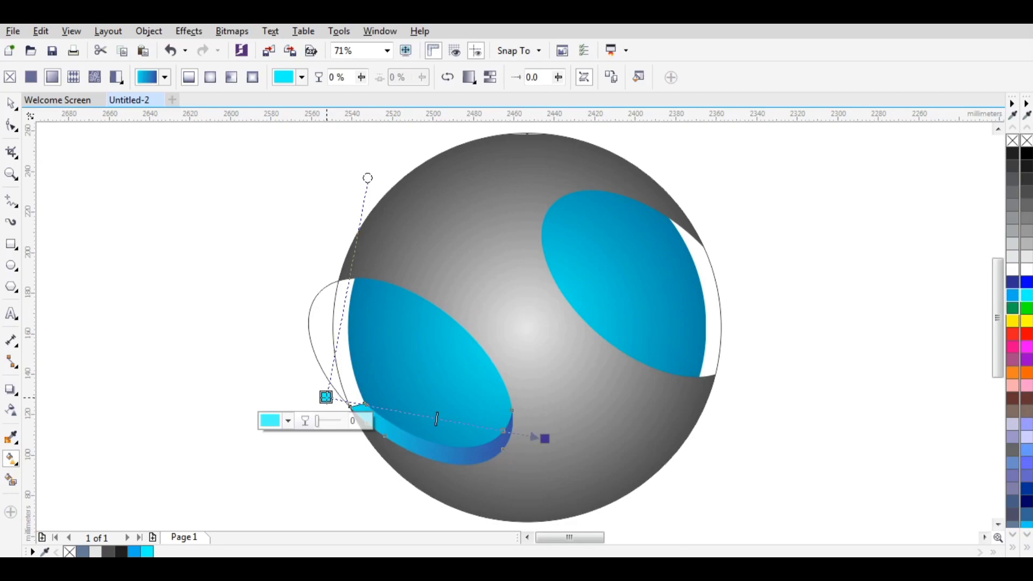
left_click_drag(545, 438, 560, 441)
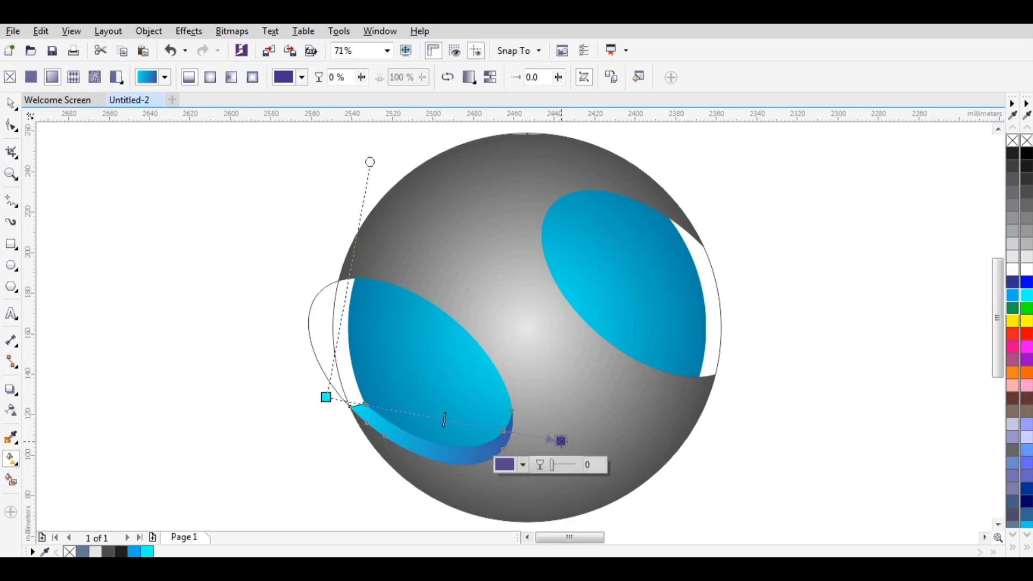
left_click(11, 104)
left_click(62, 211)
- Copy and paste the gradient crescent and move the duplicate to the right of the sphere
left_click(386, 420)
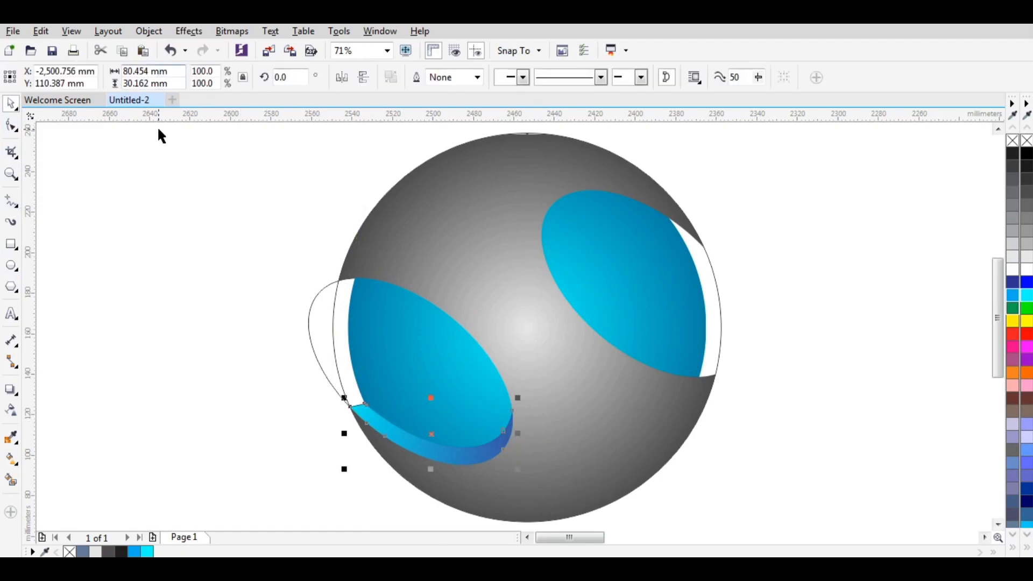
left_click(41, 30)
left_click(79, 135)
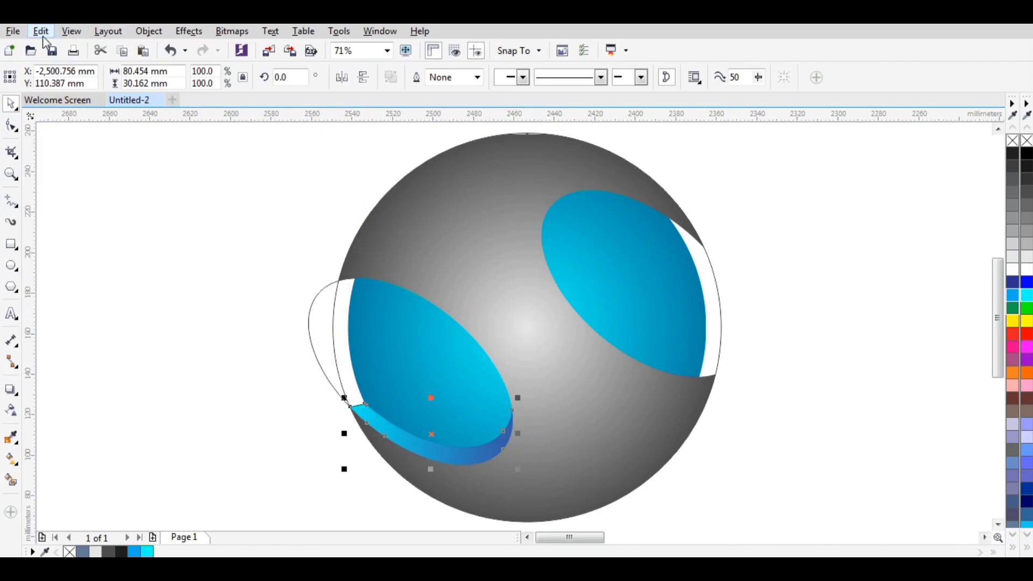
left_click(42, 32)
left_click(81, 153)
left_click_drag(381, 423, 753, 260)
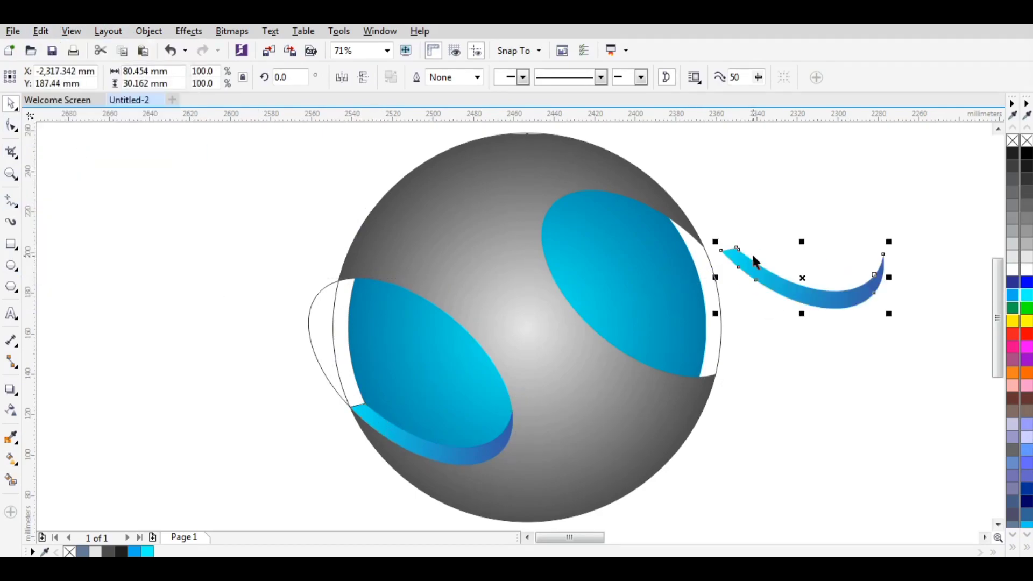
- Mirror the crescent copy horizontally and vertically and fit it along the upper edge of the right blue opening
left_click(344, 78)
left_click(364, 78)
left_click_drag(885, 305, 703, 247)
left_click(779, 237)
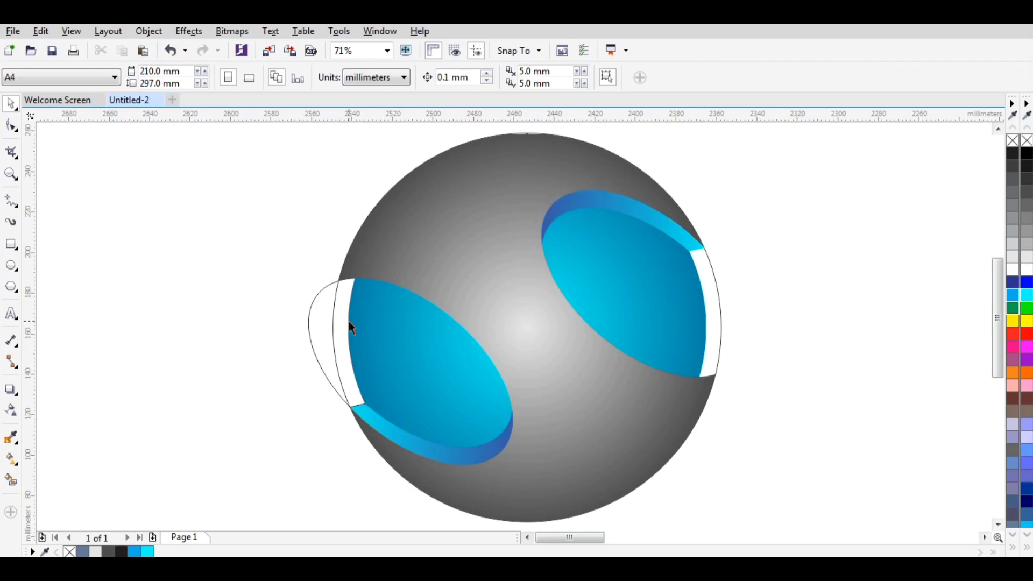
- Move the left tilted ellipse outline slightly down and to the right, below the left opening's upper edge
left_click(317, 295)
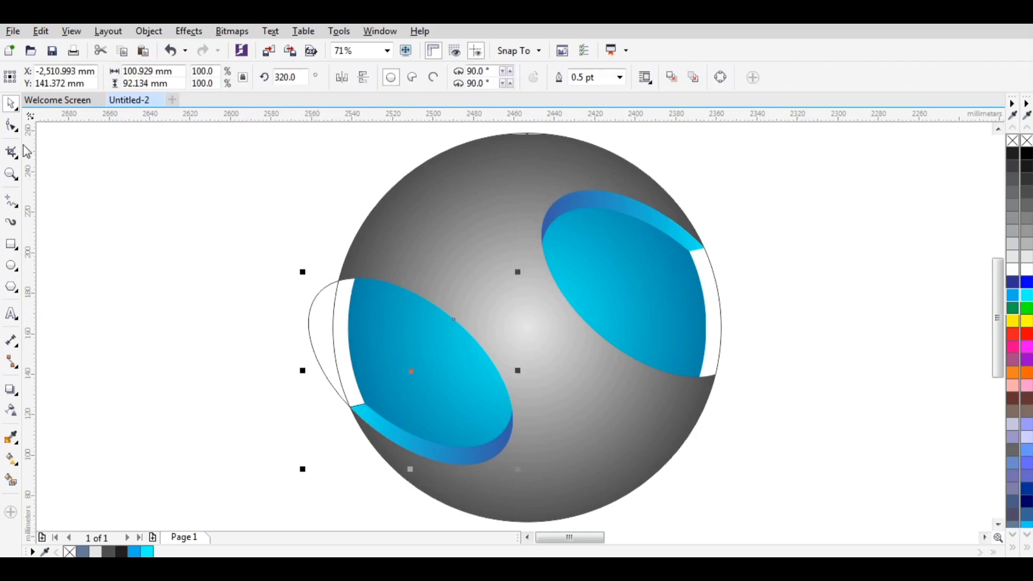
left_click(16, 173)
left_click(421, 306)
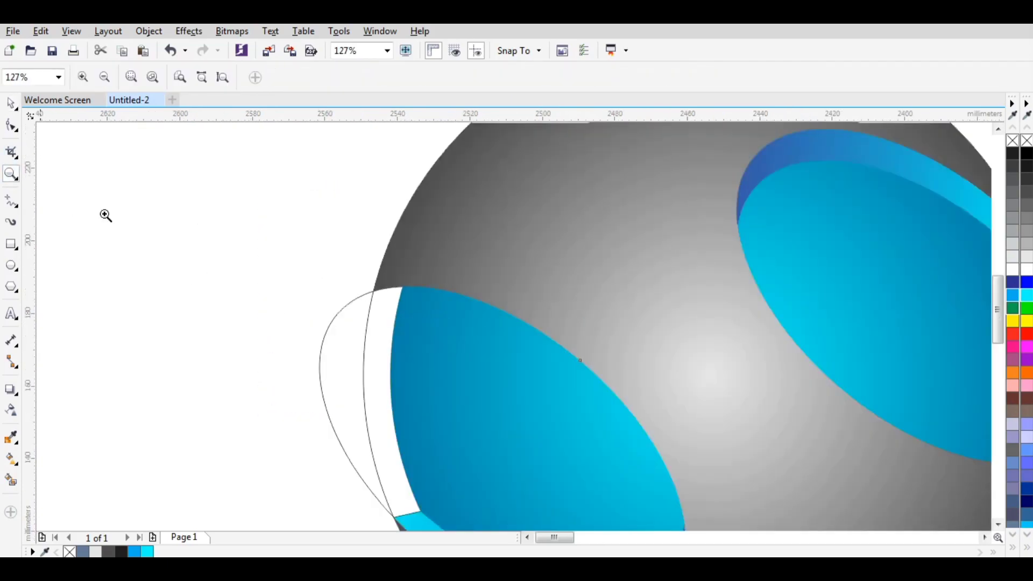
left_click(11, 102)
left_click(335, 290)
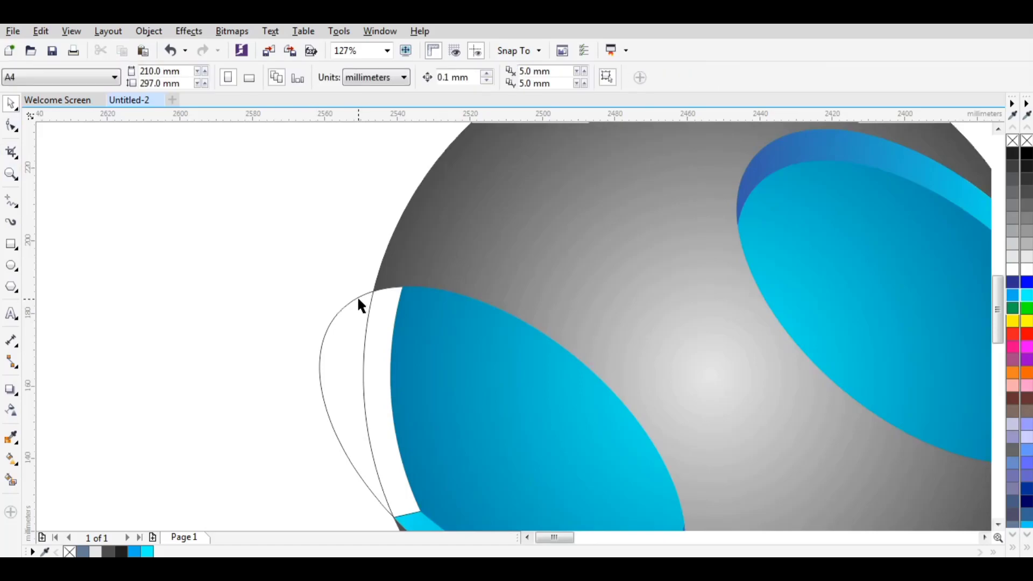
left_click(358, 297)
left_click_drag(358, 301, 368, 307)
left_click(11, 174)
left_click_drag(198, 166, 676, 433)
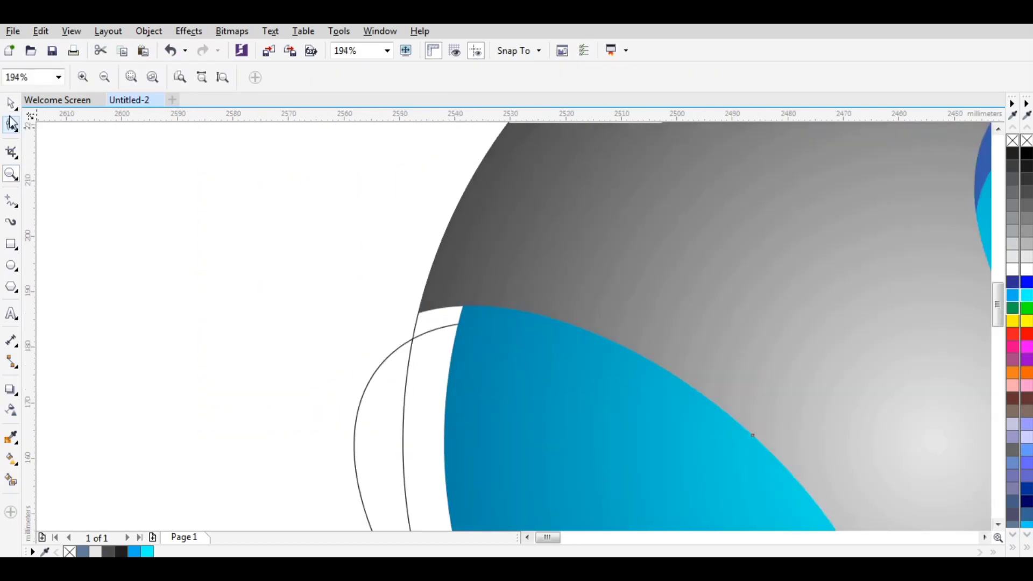
- Shift the ellipse outline slightly back up and left and bring it to the front of all objects
left_click(11, 102)
left_click(339, 329)
left_click(422, 334)
left_click_drag(423, 335, 415, 329)
left_click(415, 328)
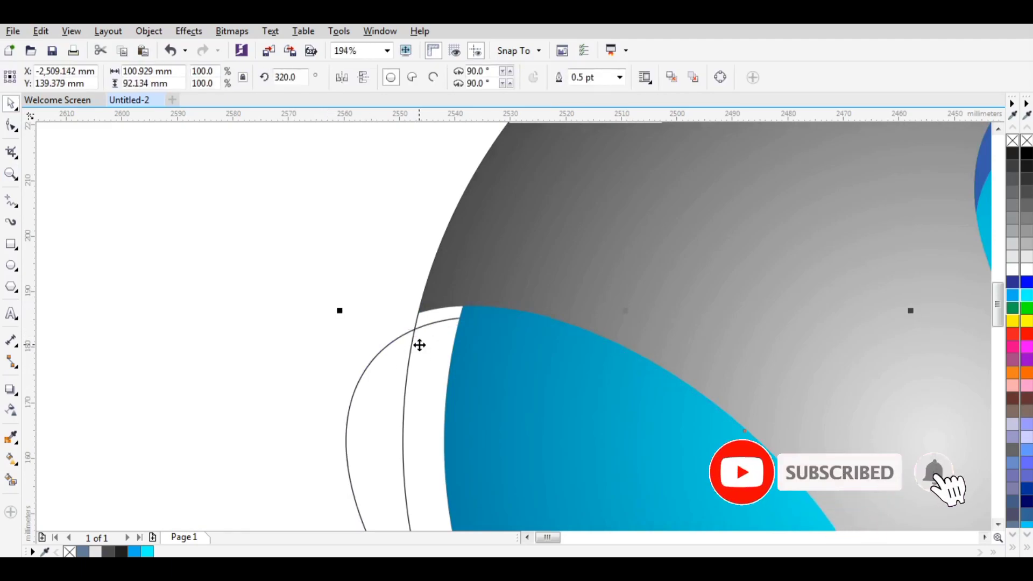
key("shift+Page_Up")
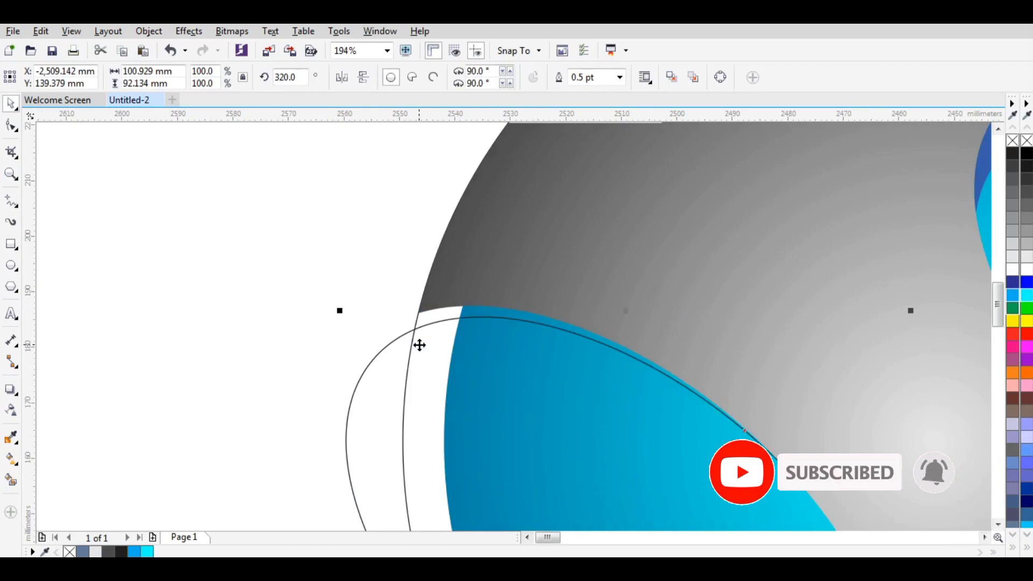
key("ctrl+Home")
left_click(216, 290)
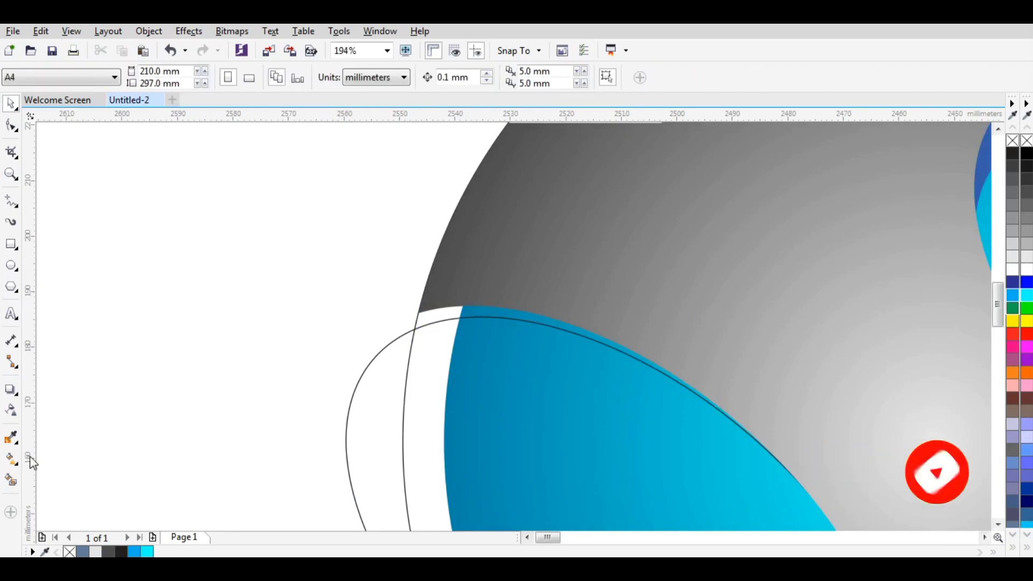
- Smart-fill the thin sliver between the ellipse and the grey band with slate blue, then delete the ellipse outline
left_click(13, 478)
left_click(472, 313)
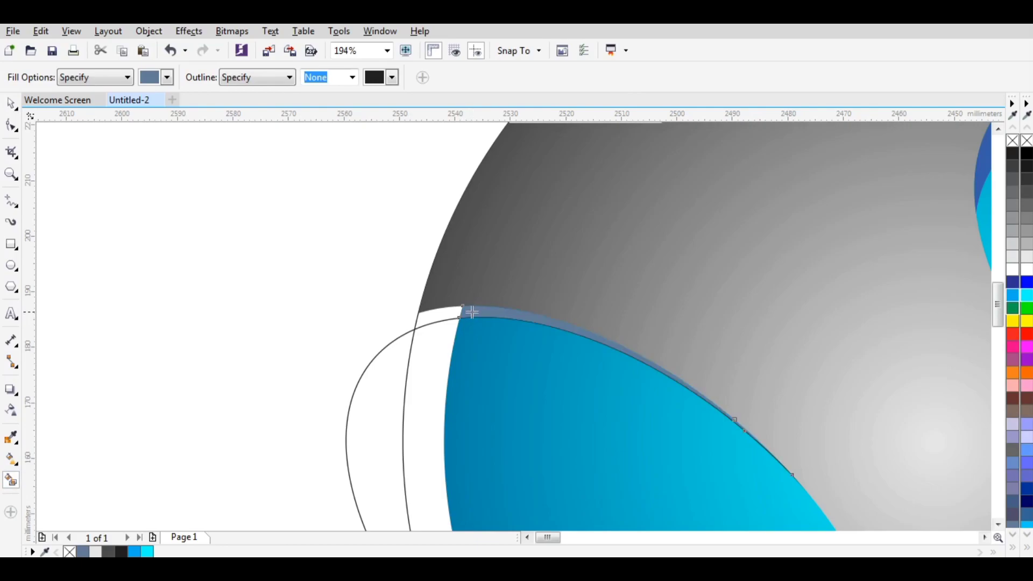
left_click(11, 104)
left_click(301, 344)
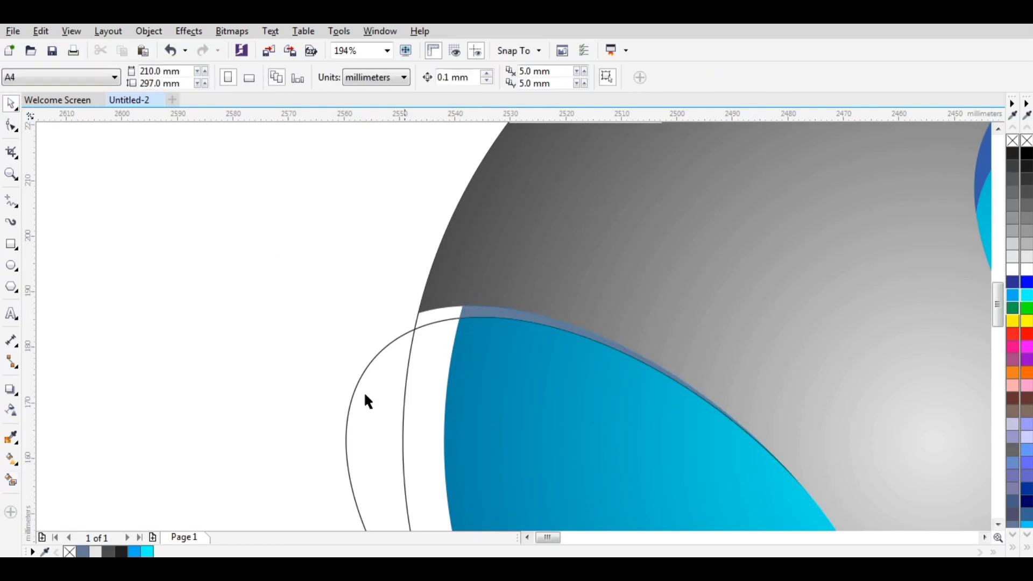
left_click(429, 362)
key("Delete")
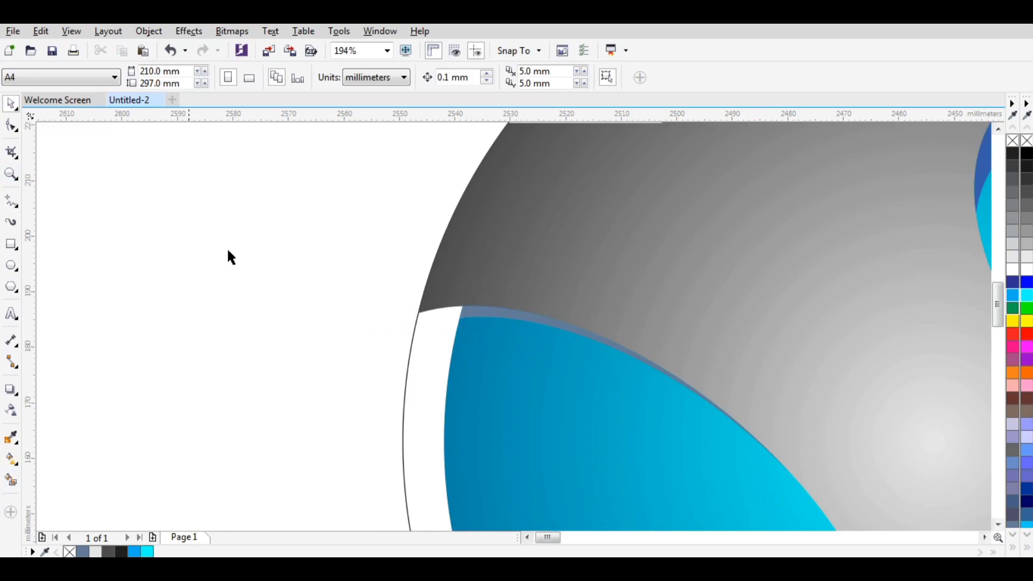
- Draw a straight line from the grey band's corner on the sphere's edge to the outer lower corner of the left opening's slate-blue sliver
left_click(11, 173)
left_click_drag(372, 287, 413, 300)
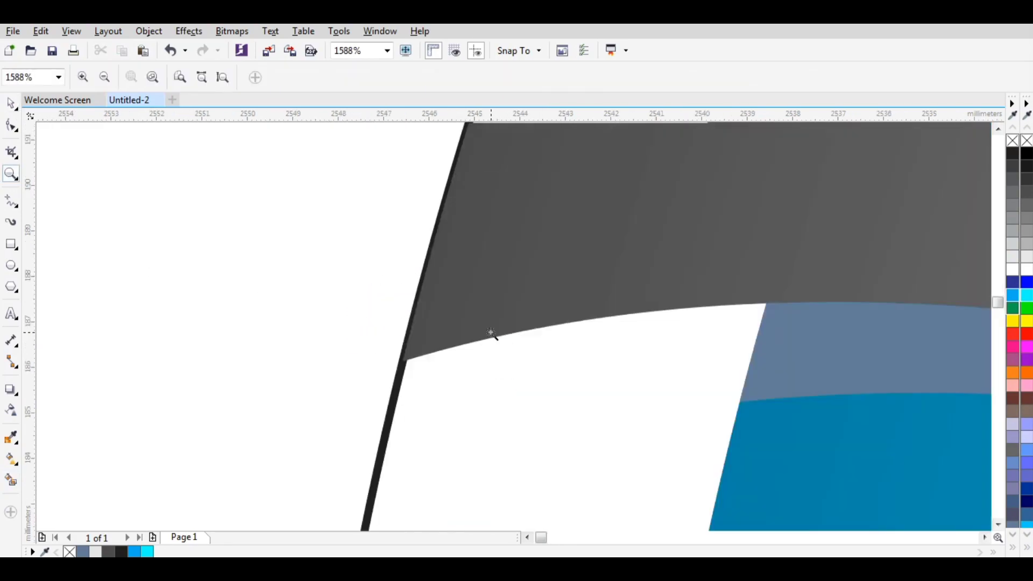
left_click(11, 202)
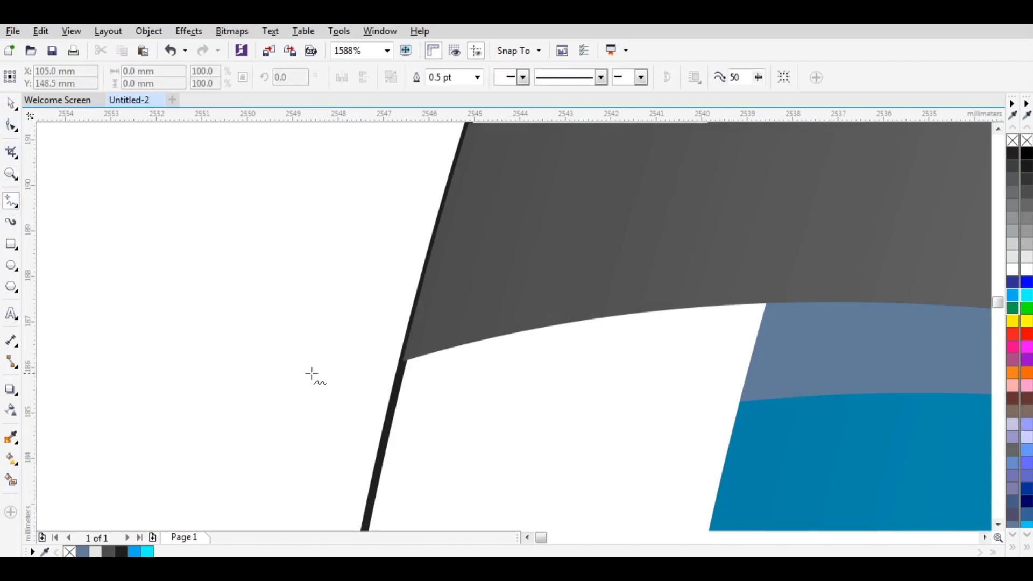
left_click(402, 361)
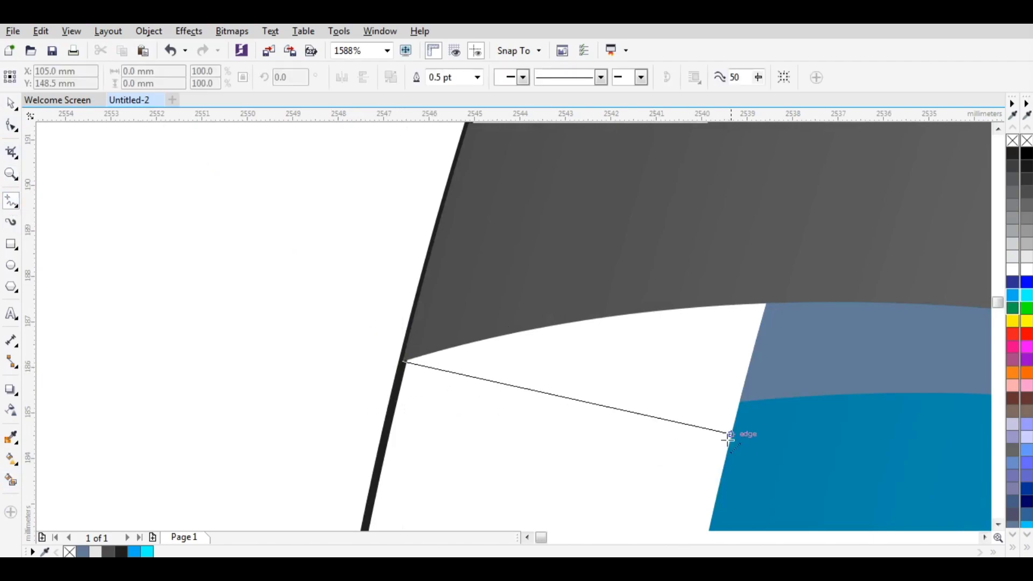
left_click(741, 401)
- Smart-fill the gap between the line and the grey band with slate blue and weld it to the adjoining sliver
left_click(11, 480)
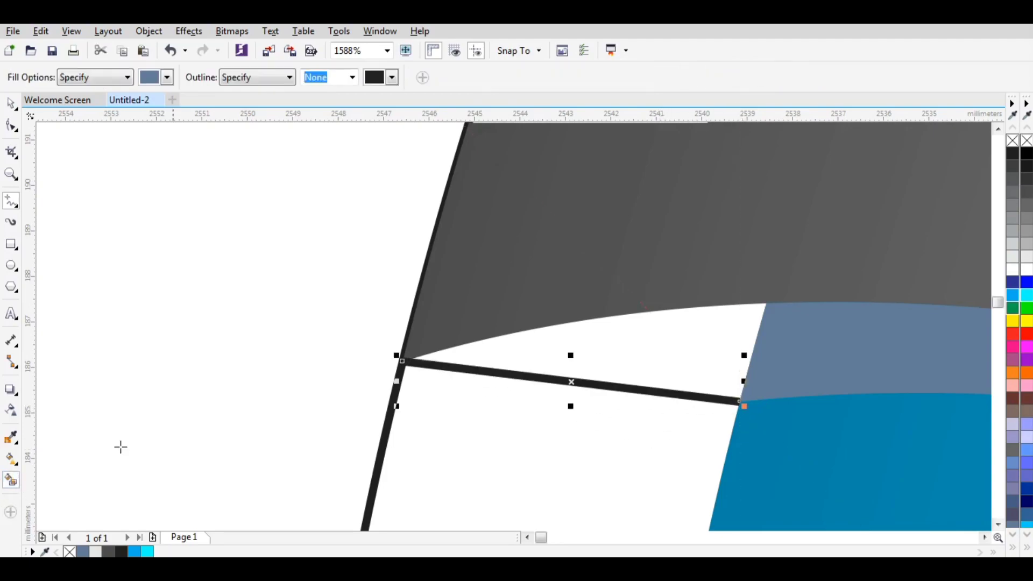
left_click(636, 343)
key("space")
left_click(808, 348, "shift")
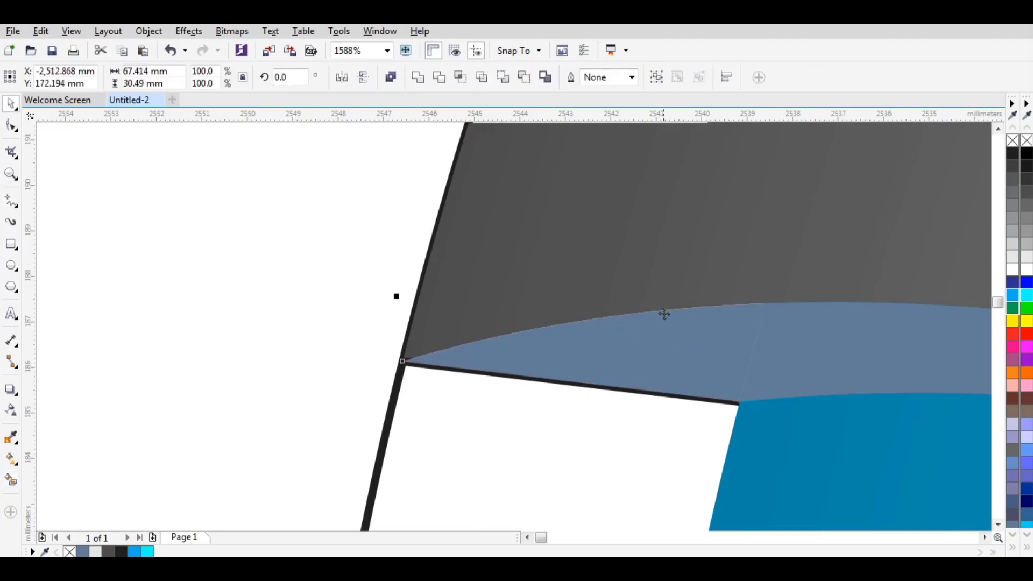
left_click(425, 85)
left_click(298, 260)
key("F4")
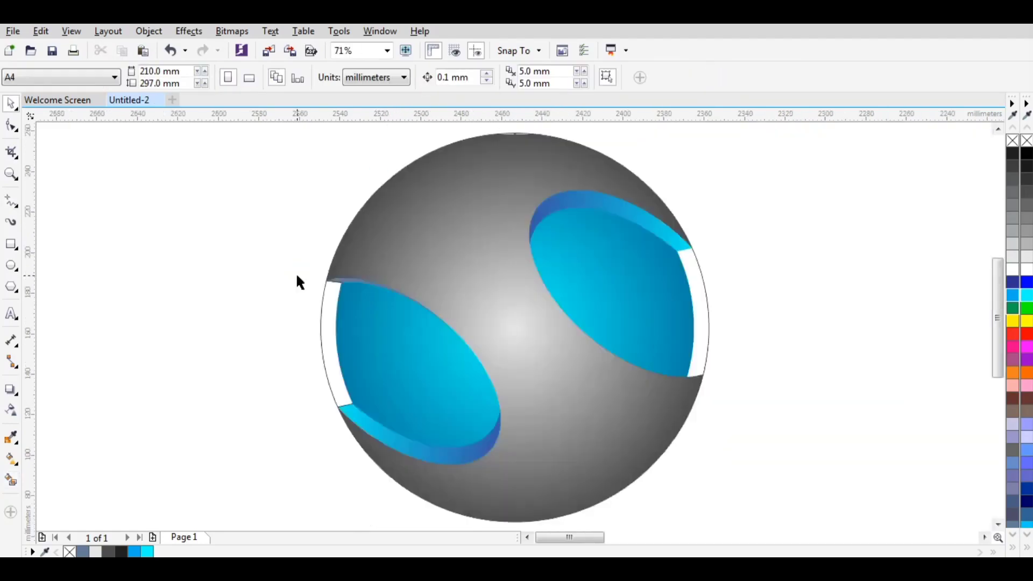
- Delete the helper line and copy the cyan-to-blue gradient of the left opening's lower edge band onto the welded sliver
left_click_drag(257, 252, 352, 299)
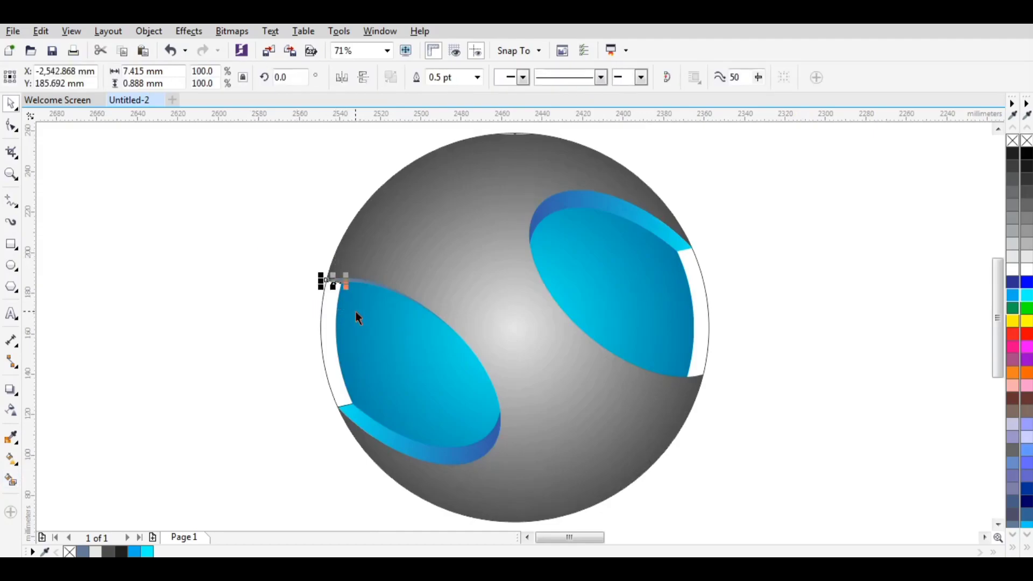
key("Delete")
left_click(344, 279)
key("g")
left_click(189, 77)
left_click(353, 413)
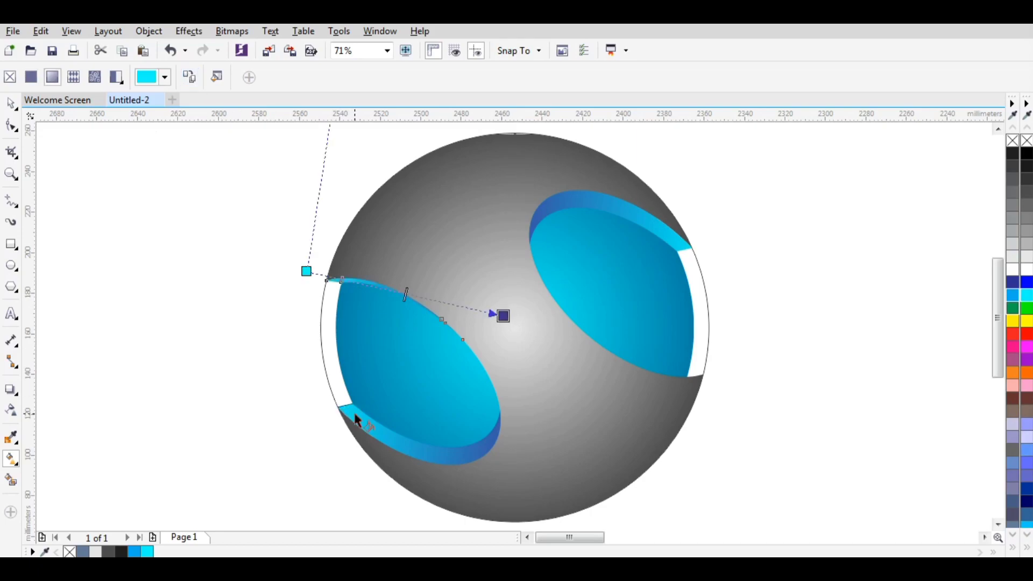
left_click(11, 103)
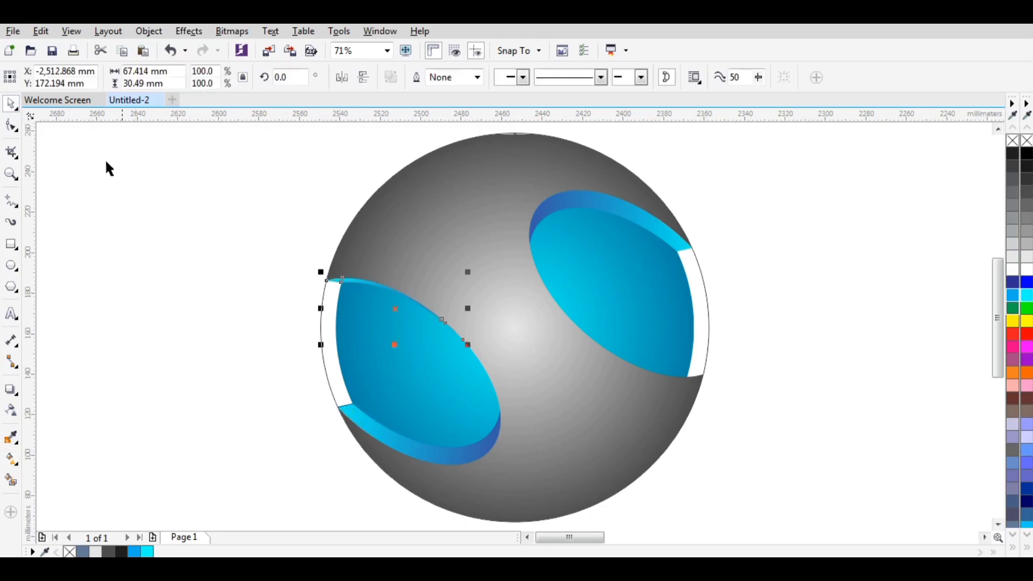
left_click(132, 180)
left_click_drag(227, 204, 489, 375)
left_click(774, 263)
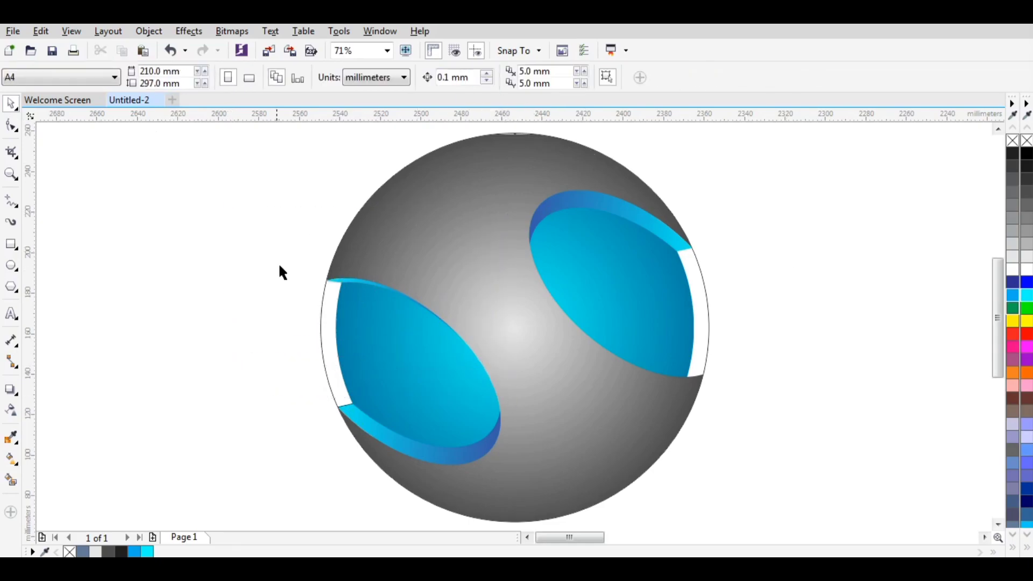
- Copy and paste the gradient sliver and move the copy into the empty area to the right of the sphere
left_click(338, 287)
left_click(43, 31)
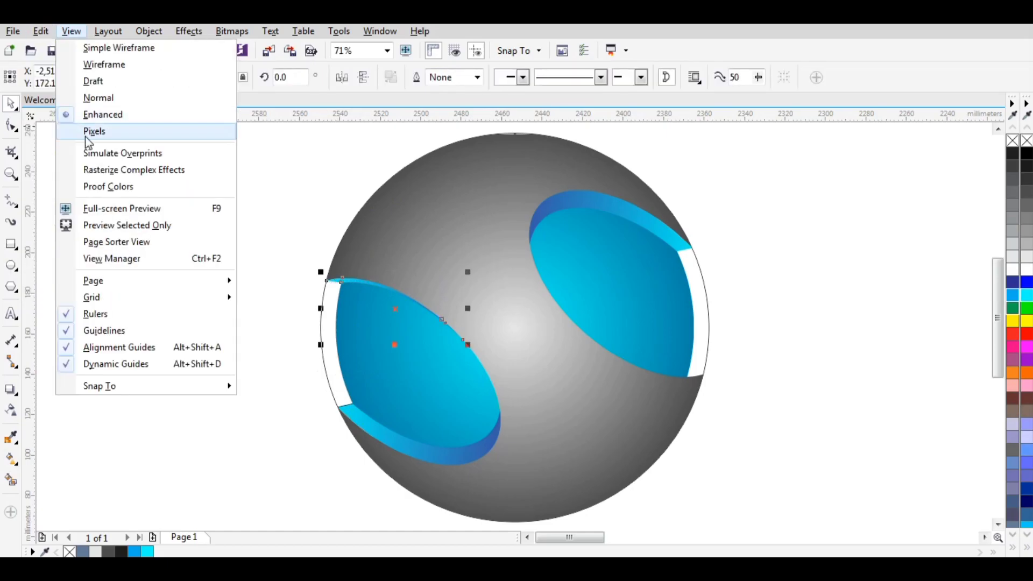
mouse_move(41, 31)
left_click(64, 139)
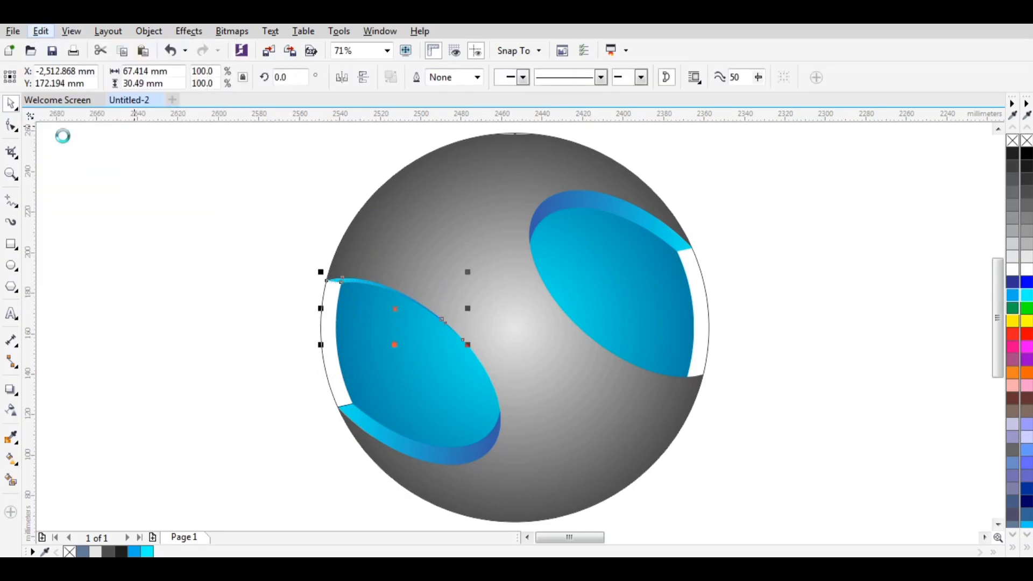
left_click(42, 31)
left_click(65, 155)
left_click_drag(335, 291, 779, 278)
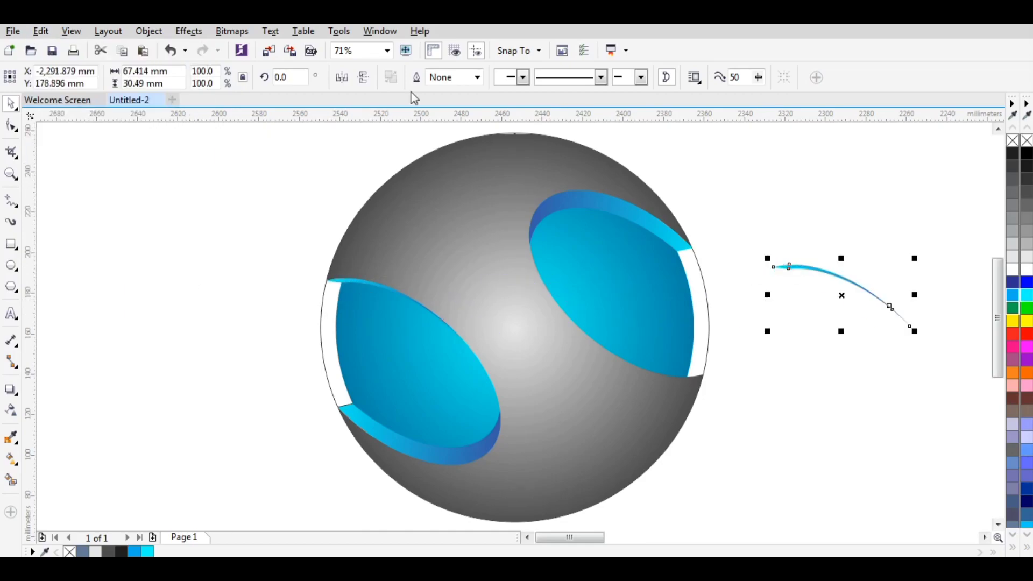
- Mirror the sliver copy horizontally and vertically and fit it along the lower edge of the right blue opening
left_click(342, 77)
left_click(364, 77)
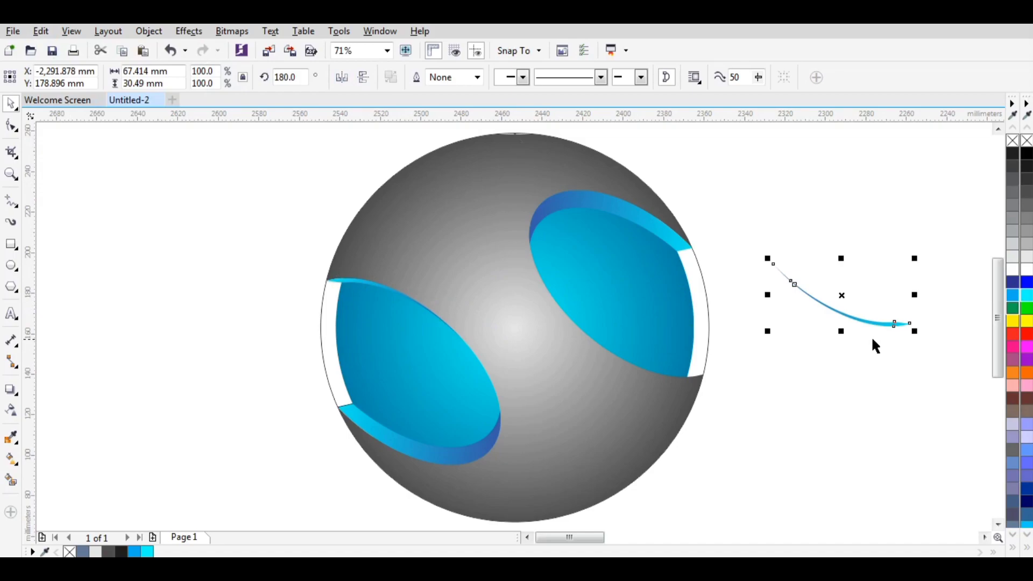
left_click_drag(913, 324, 705, 374)
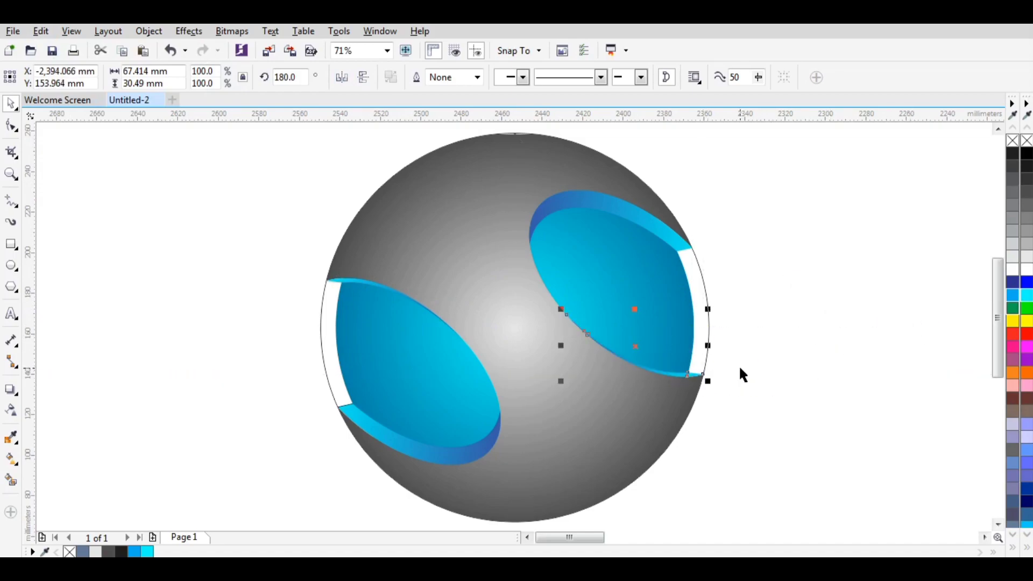
left_click(11, 174)
left_click_drag(614, 325, 720, 394)
left_click(11, 102)
left_click(773, 307)
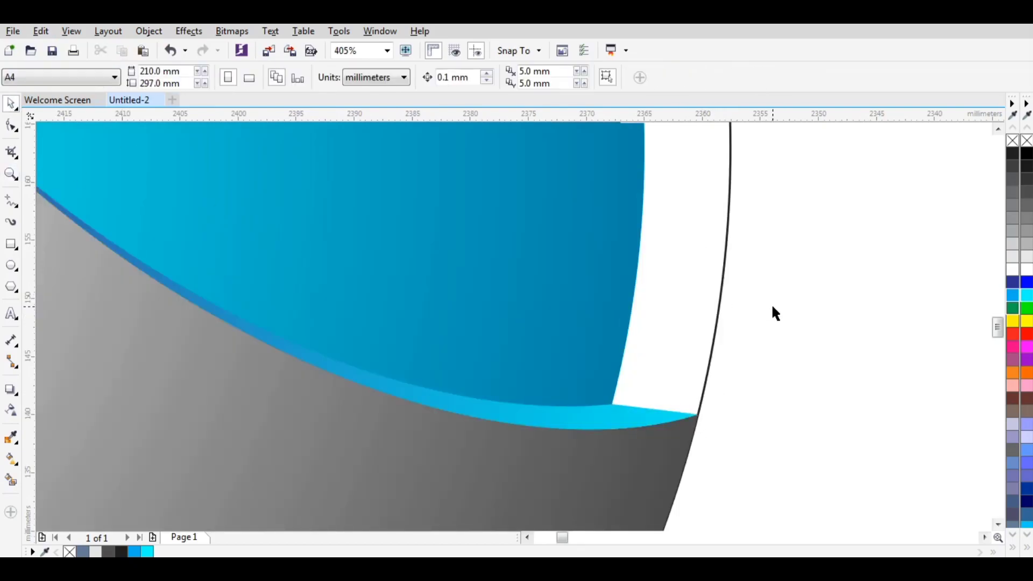
- Delete the thin outer circle outline around the sphere
key("F4")
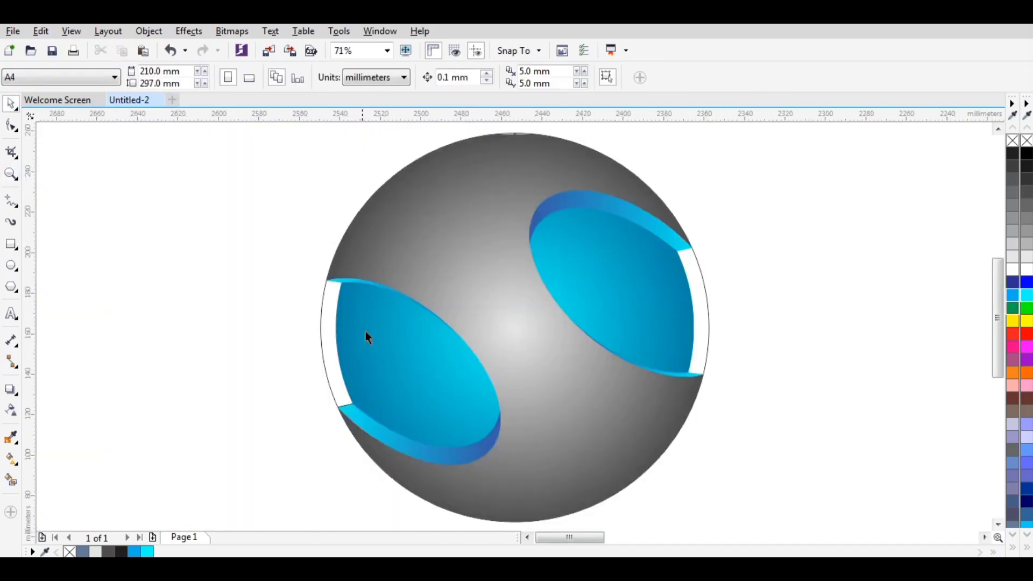
left_click(321, 324)
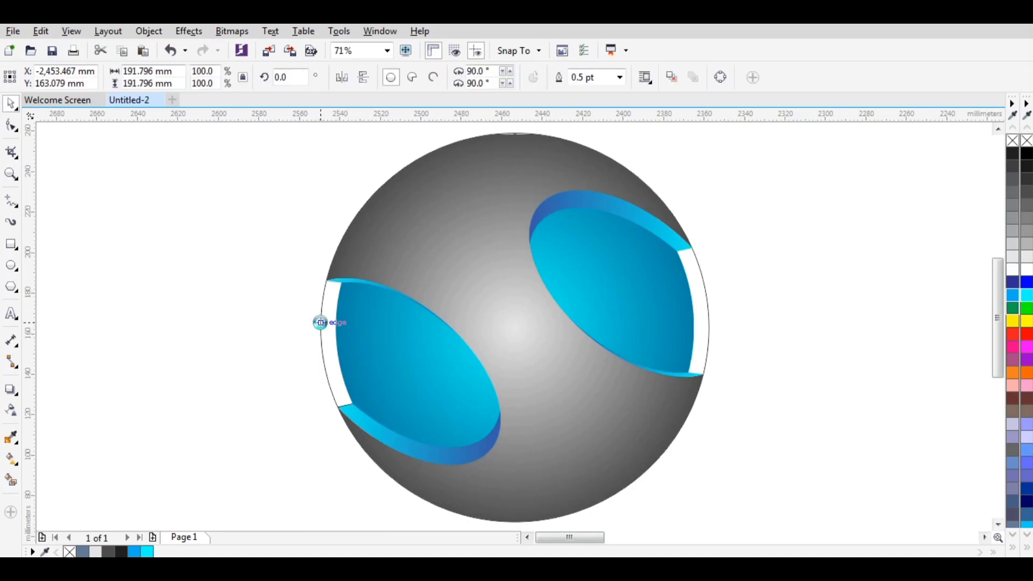
key("Delete")
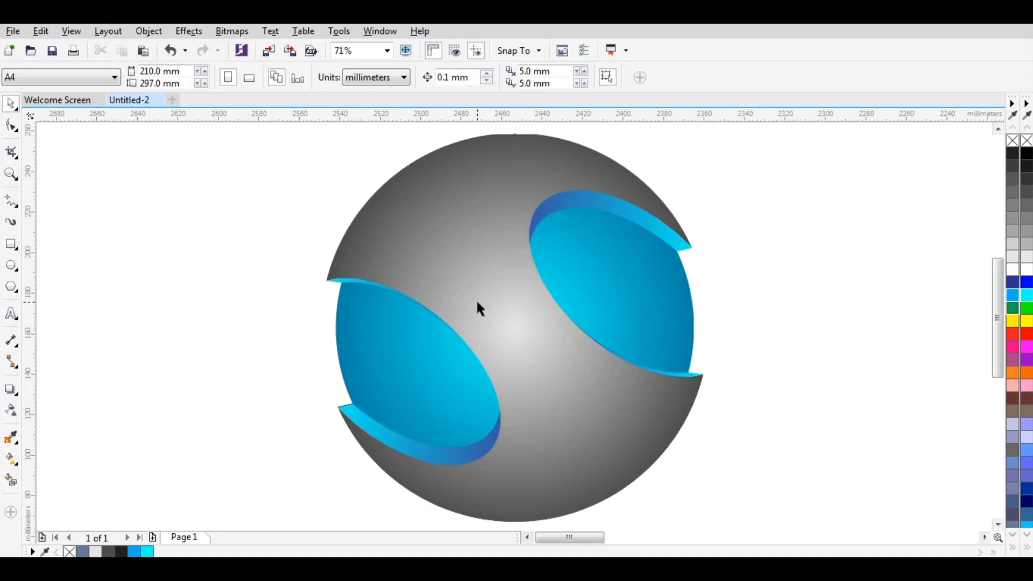
- Add a drop shadow to the left opening's lower edge band, cast slightly upward onto the blue surface
left_click(15, 394)
left_click(390, 437)
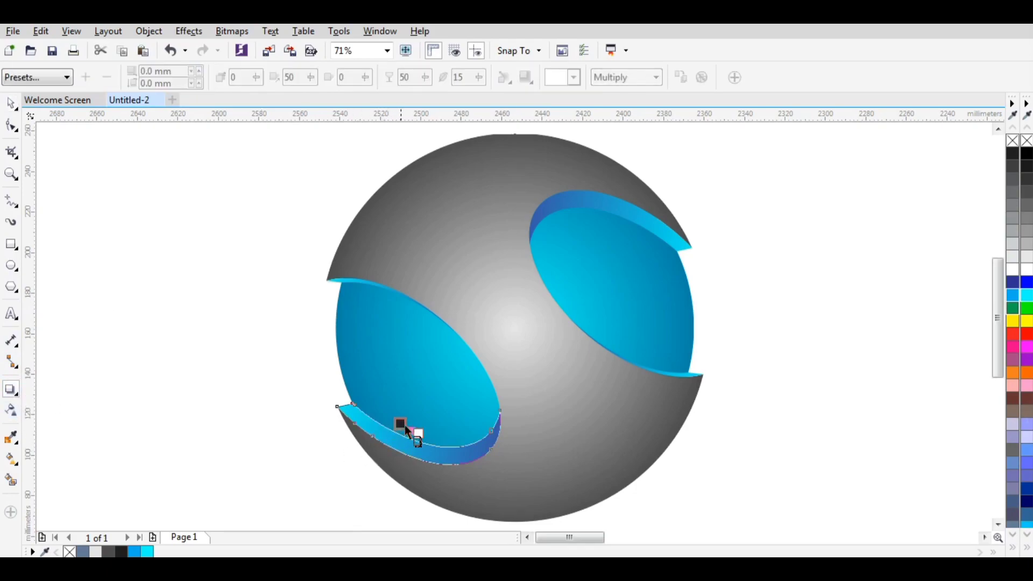
left_click_drag(405, 412, 426, 398)
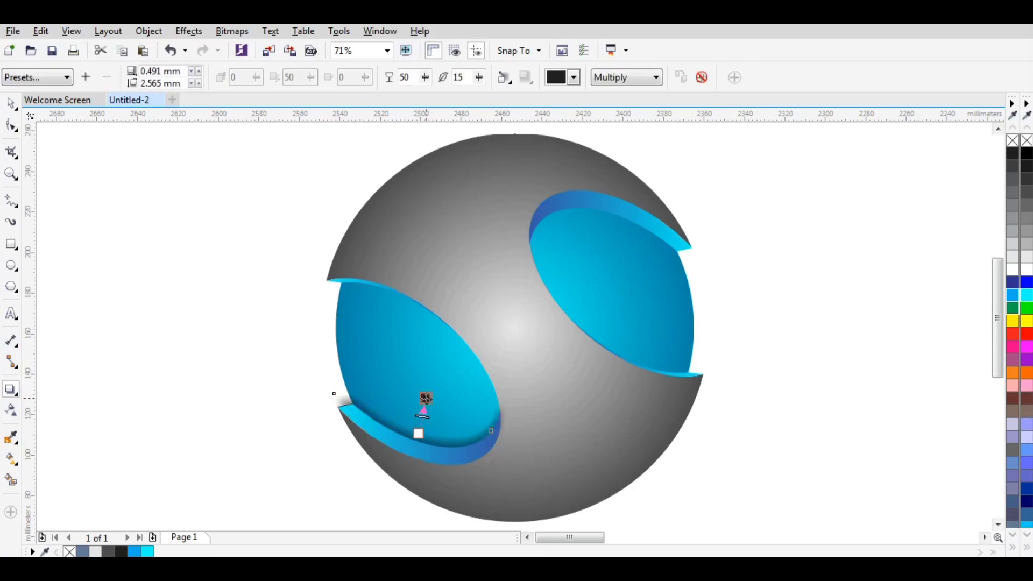
- Break the drop shadow apart from the left opening's lower edge band to make it a separate object
left_click(11, 103)
left_click(200, 323)
left_click_drag(199, 322, 519, 479)
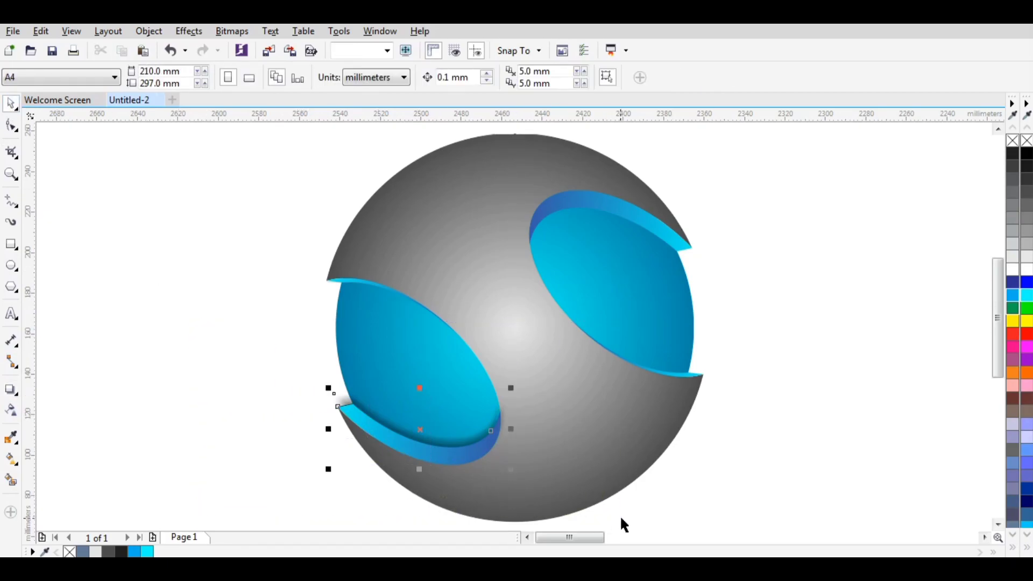
left_click(152, 34)
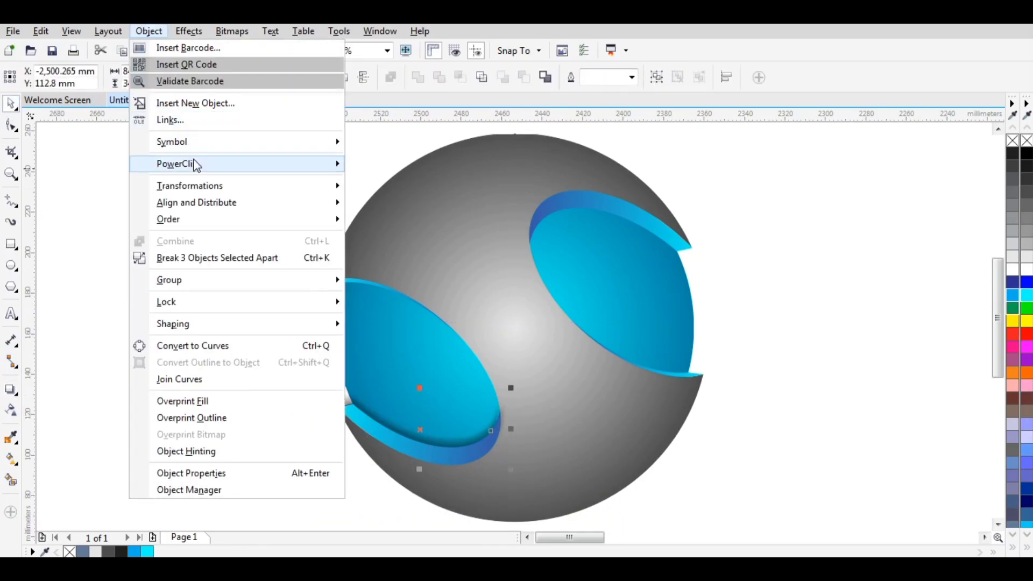
left_click(242, 259)
left_click(175, 272)
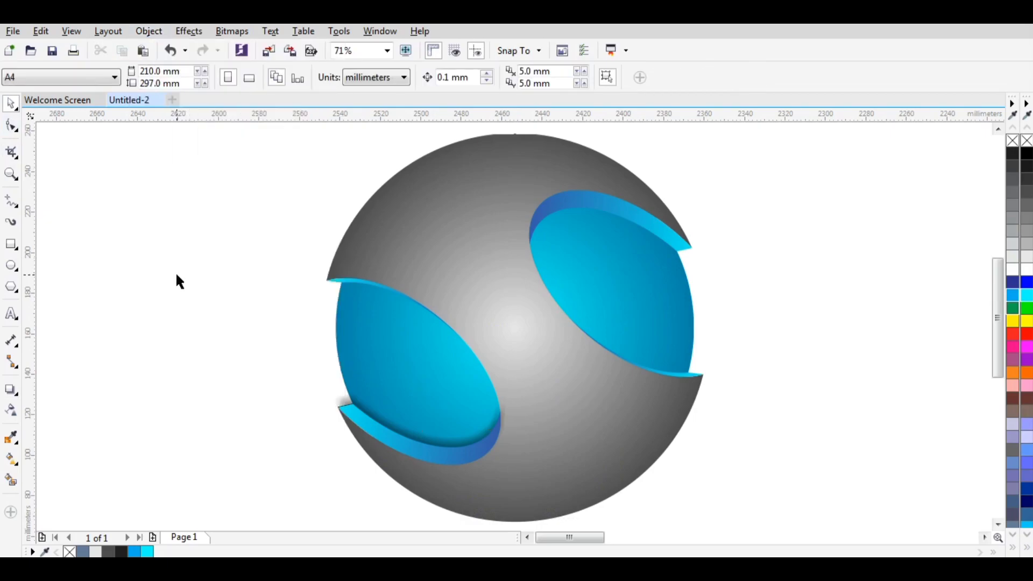
- Narrow the detached shadow from its outer side to about 80.5 mm wide
left_click(11, 174)
left_click_drag(306, 353, 517, 462)
left_click(11, 102)
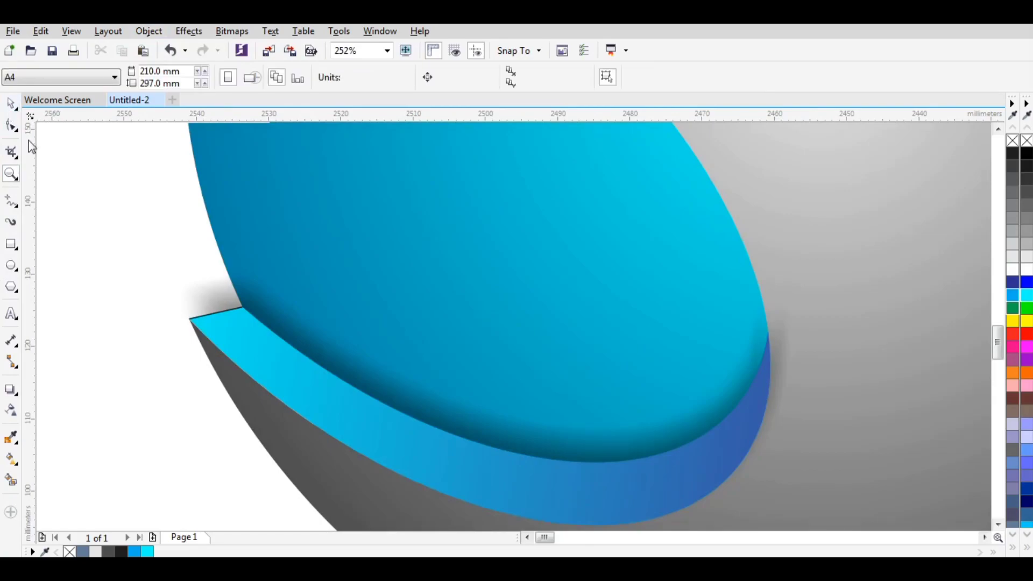
left_click(207, 292)
left_click_drag(170, 397, 203, 398)
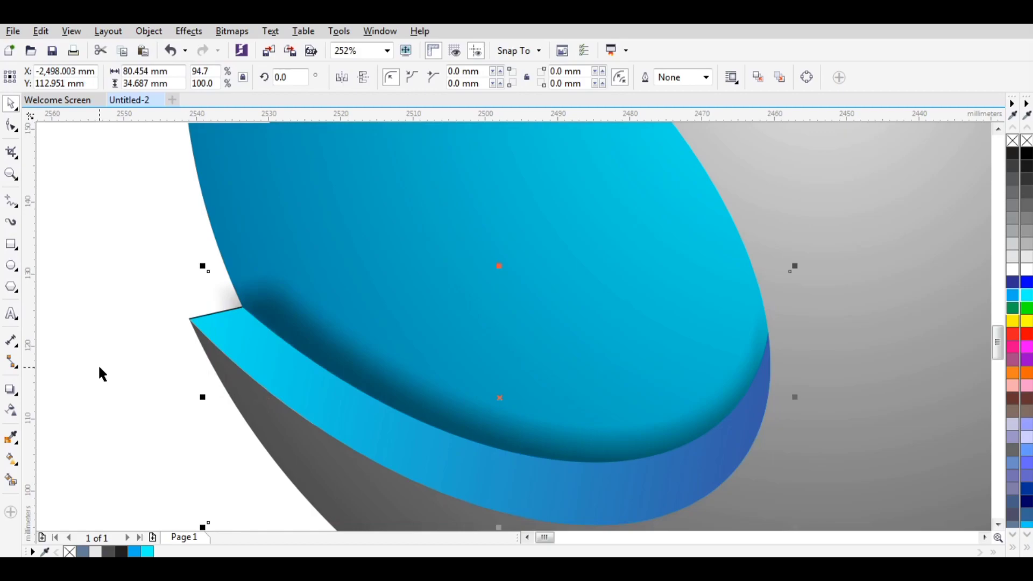
left_click(124, 288)
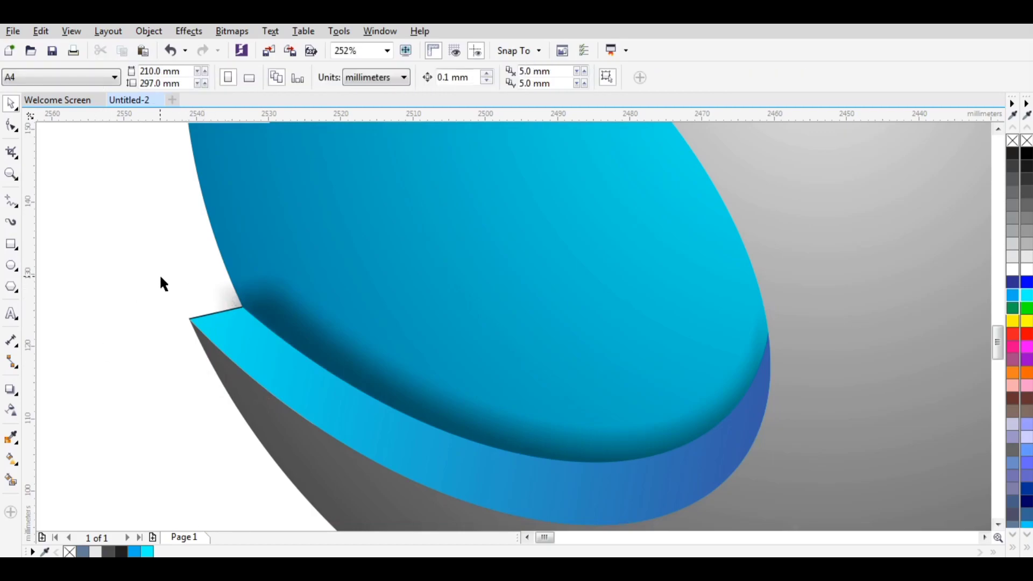
- Delete the leftover black line at the outer tip of the left opening's lower edge band
key("F4")
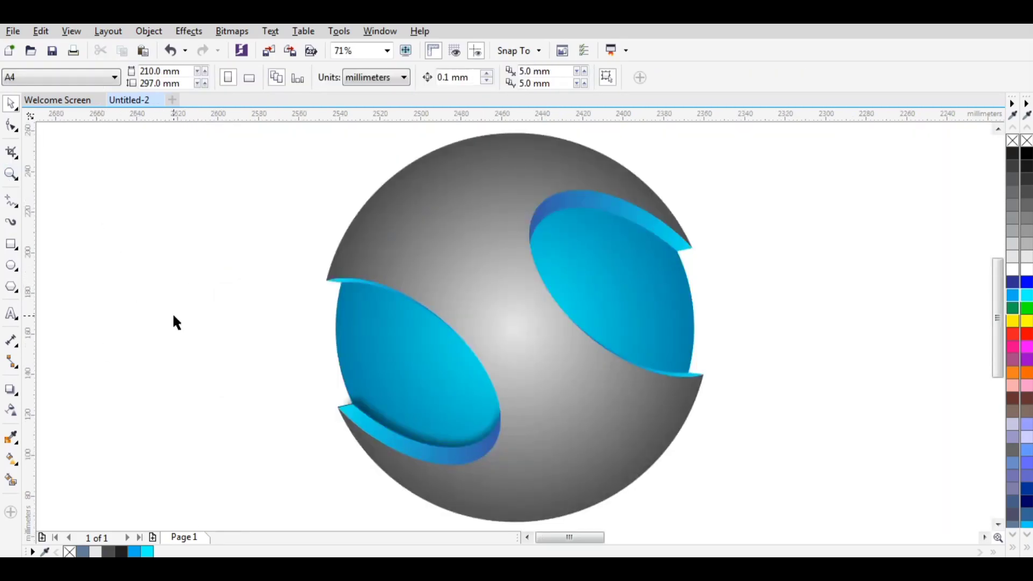
left_click_drag(293, 365, 366, 444)
key("Delete")
- Nudge the detached shadow down 1.6 mm, closer under the left opening's lower edge band
left_click(376, 416)
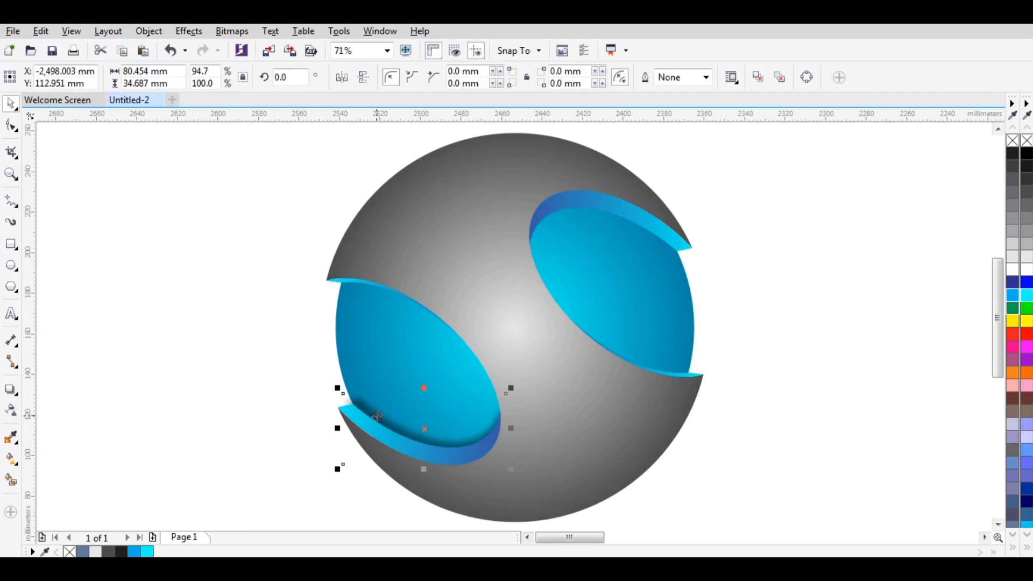
key("Down")
key("Down")
key("Down")
key("Down")
key("Down")
key("Down")
key("Down")
key("Down")
key("Down")
key("Down")
key("Down")
key("Down")
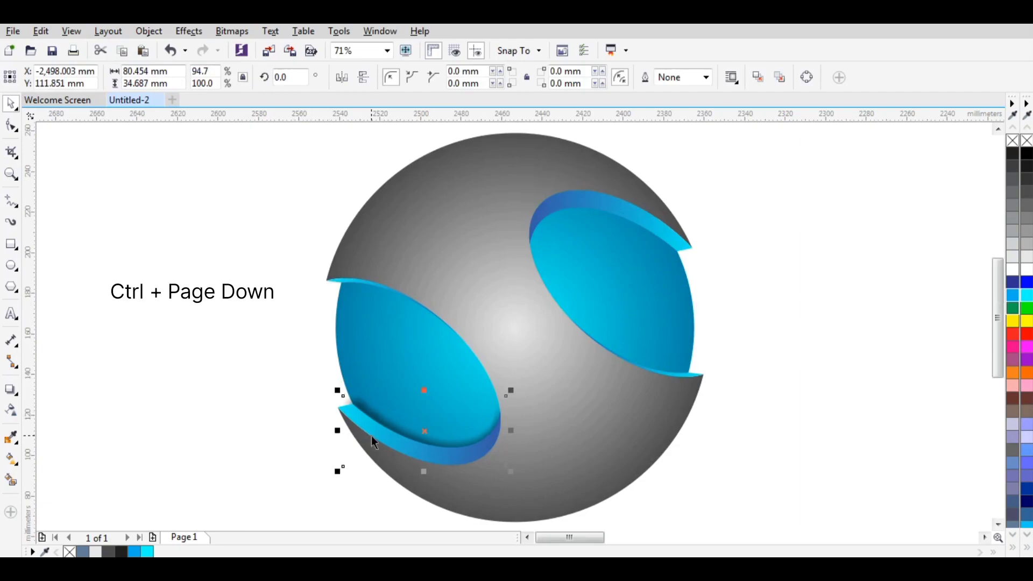
key("Down")
key("Down")
key("Down")
key("Down")
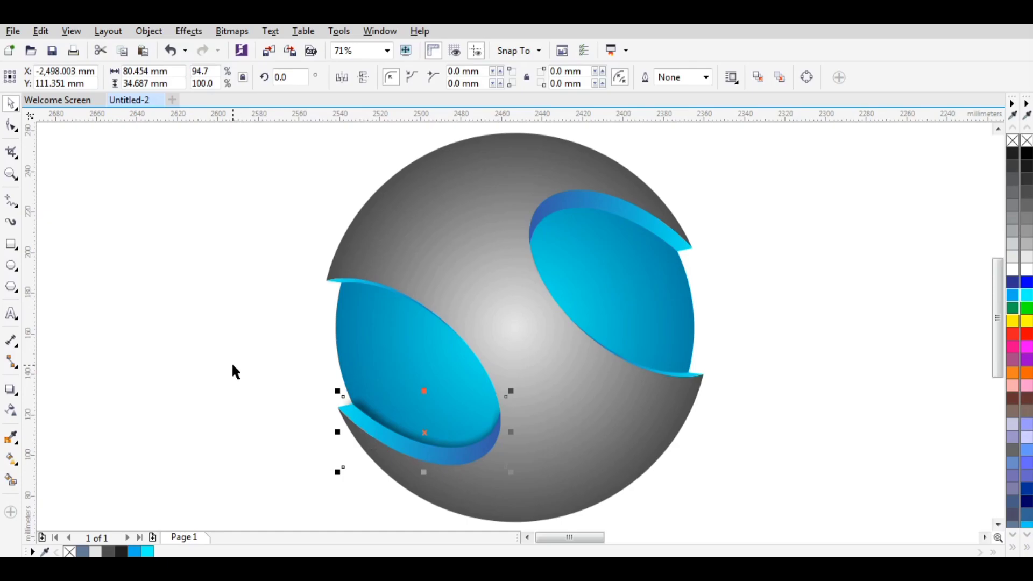
- Copy and paste the shadow and move the copy beside the right opening's upper edge band
left_click(41, 31)
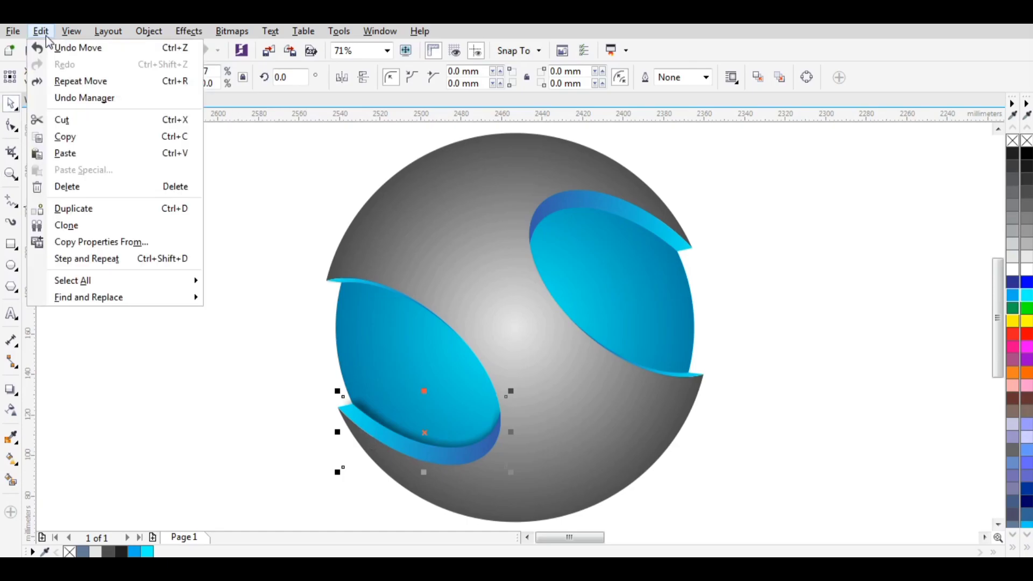
left_click(83, 137)
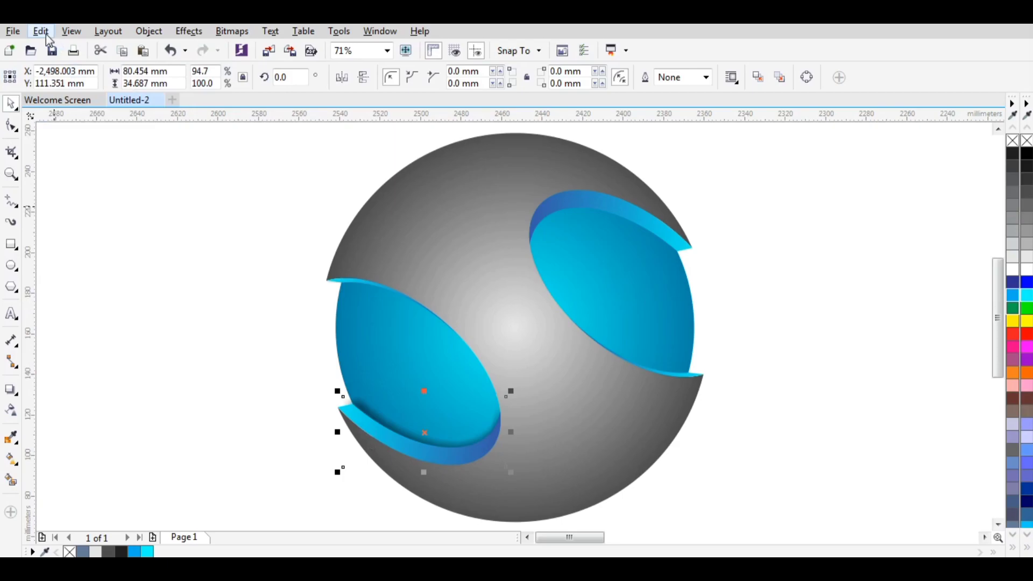
left_click(41, 31)
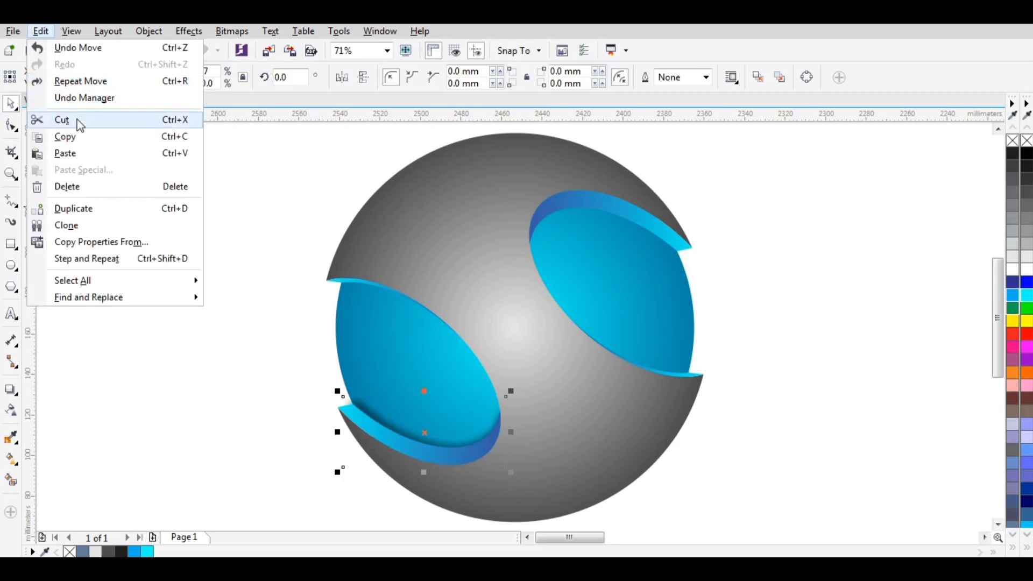
left_click(79, 153)
left_click_drag(392, 431, 712, 265)
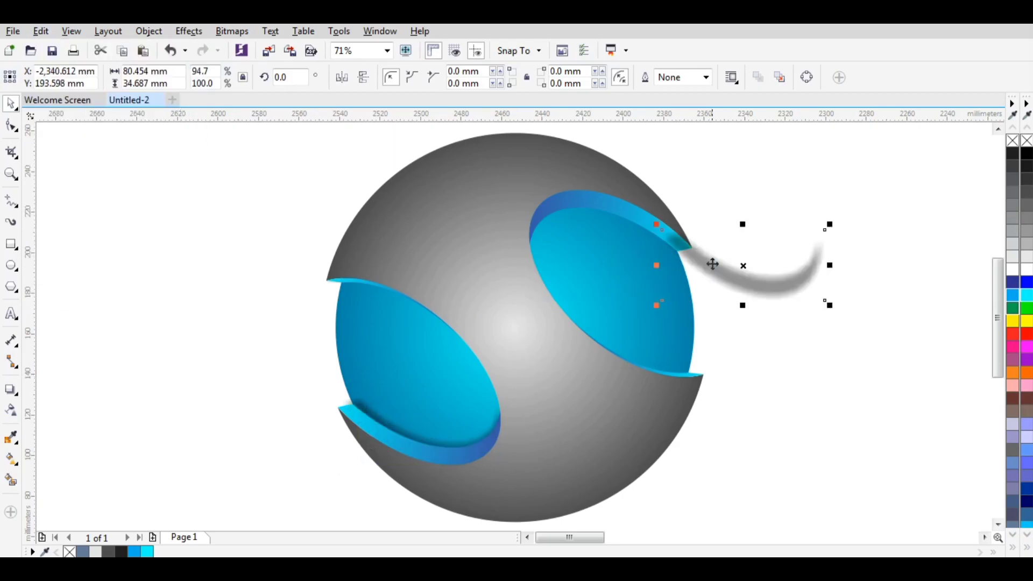
- Mirror the shadow copy horizontally and vertically and move it onto the right opening's upper edge band
left_click(342, 76)
left_click(363, 77)
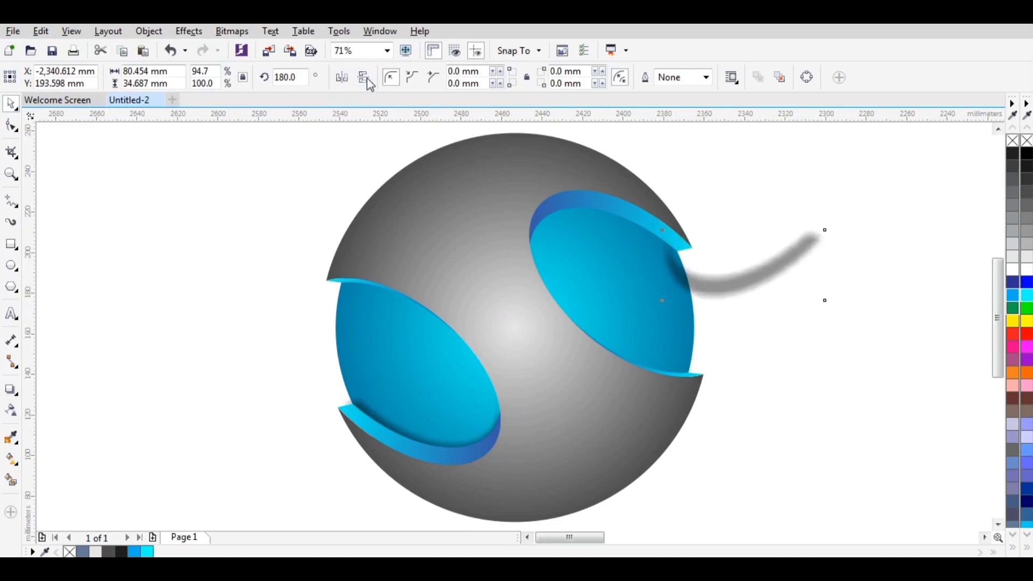
left_click_drag(831, 298, 725, 278)
left_click(812, 295)
left_click_drag(823, 300, 687, 243)
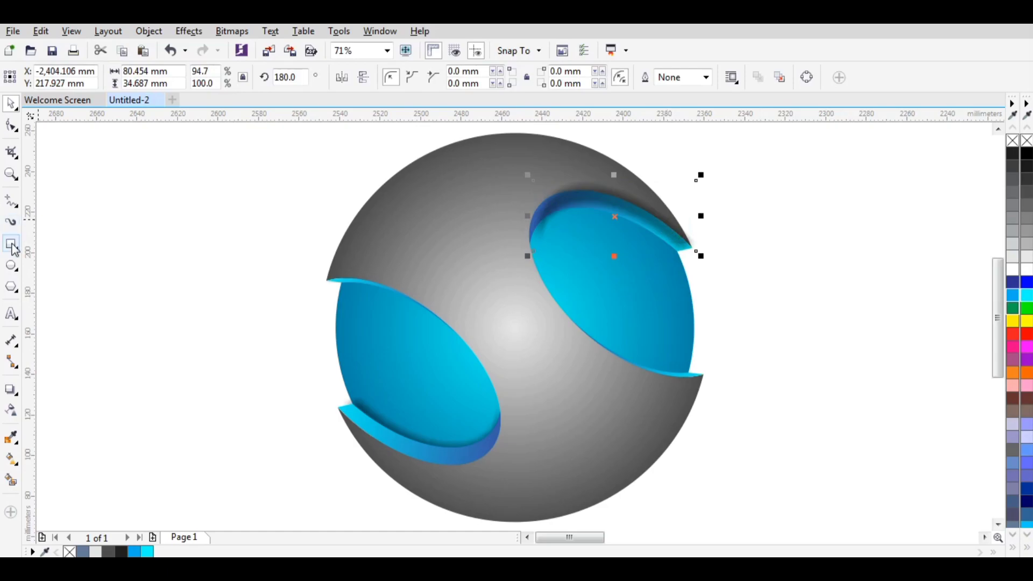
- Shift the shadow to follow the lower edge of the right opening's upper band and place it one level behind the band
left_click(11, 174)
left_click_drag(490, 146, 738, 299)
left_click(10, 102)
left_click_drag(664, 345, 636, 368)
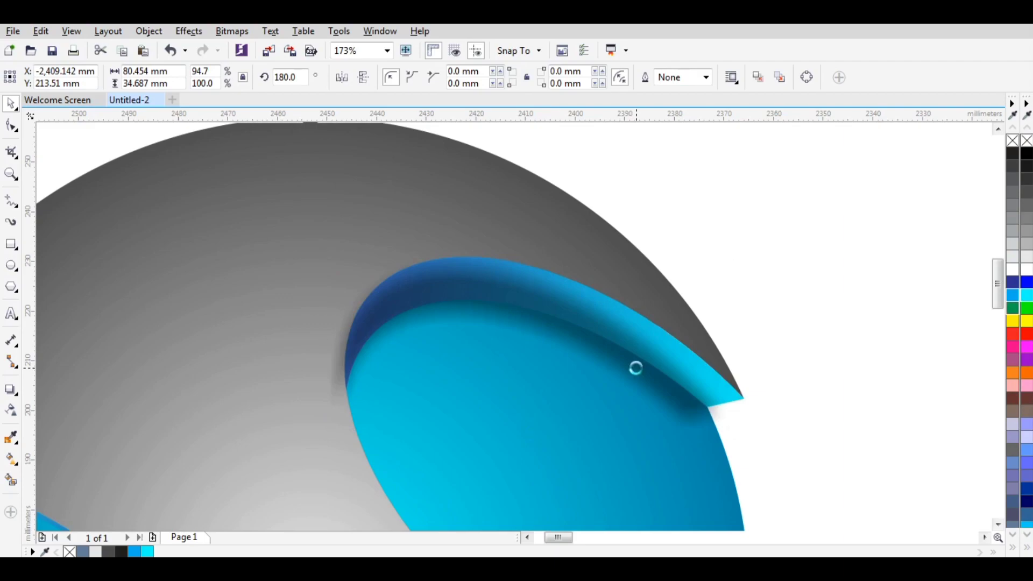
key("ctrl+Page_Down")
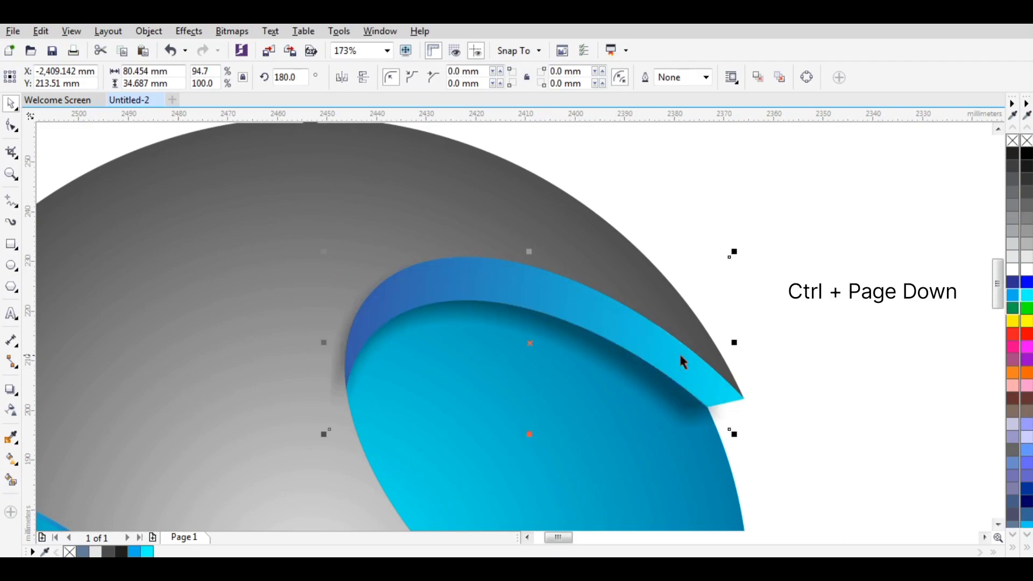
- Try bringing the right opening's shadow one level forward, and undo the reordering
left_click(737, 353)
left_click(599, 272)
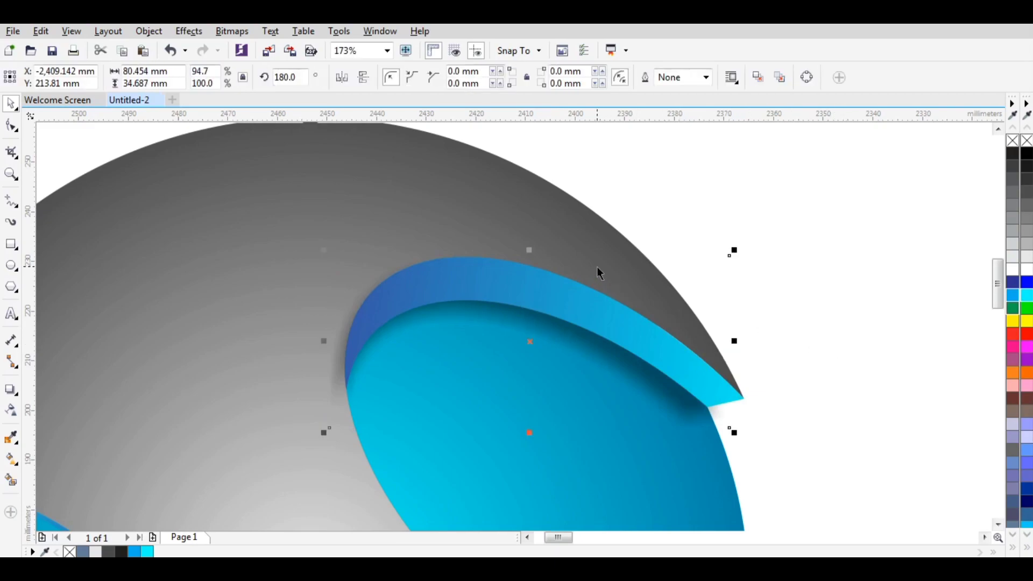
key("ctrl+Page_Up")
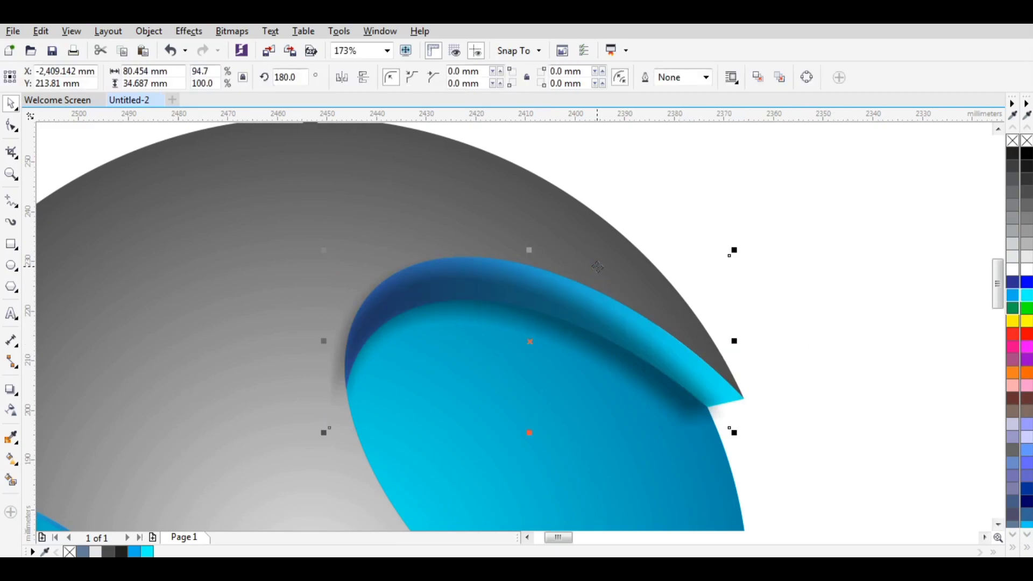
key("ctrl+z")
left_click(685, 191)
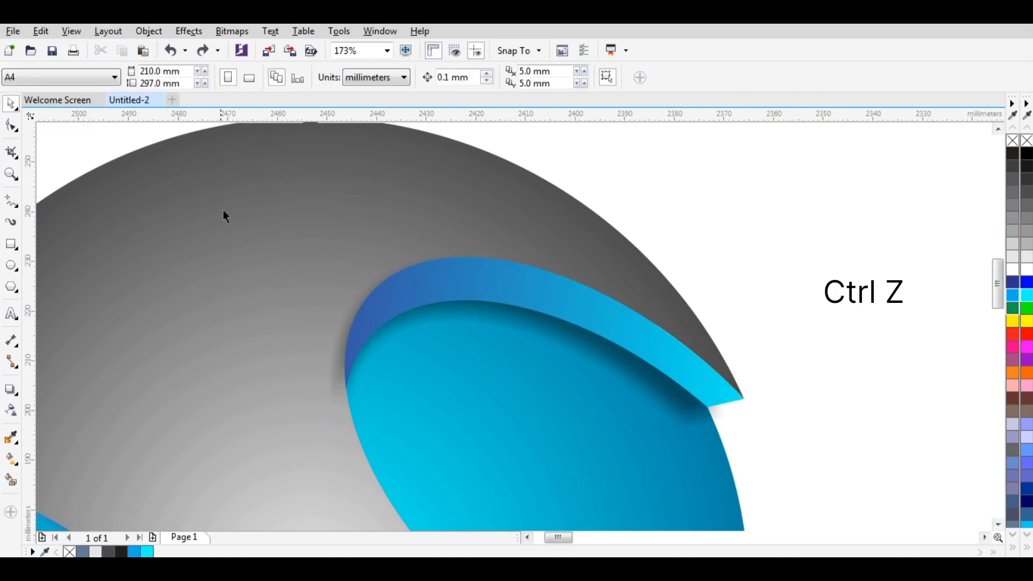
- Bring the grey gradient band to the front so it covers the shadow spilling beyond the right opening
left_click(214, 208)
key("ctrl+Home")
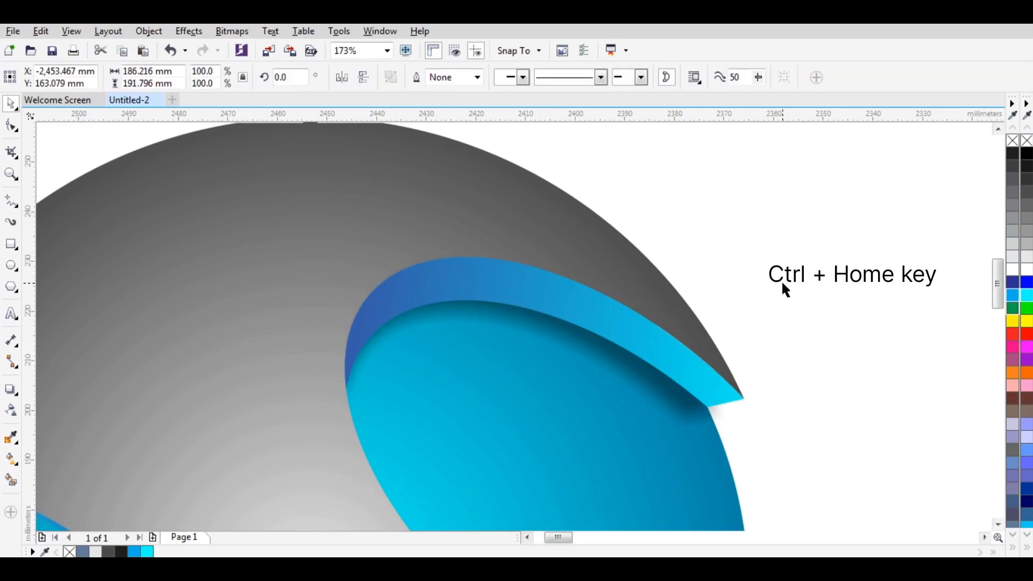
left_click(782, 283)
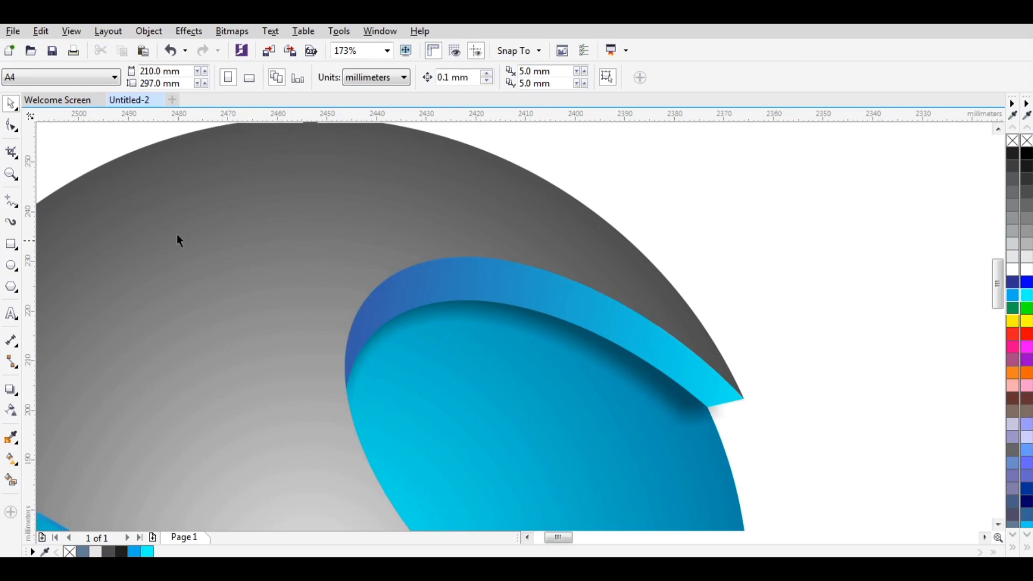
- Group all the objects of the sphere logo and scale the group down to about 164 mm wide
key("F4")
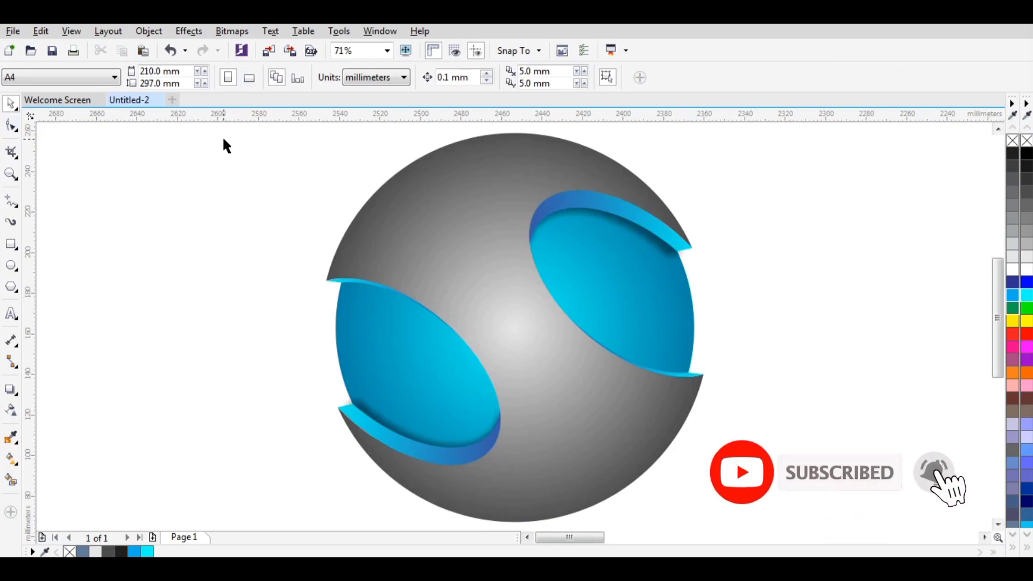
left_click_drag(204, 123, 732, 501)
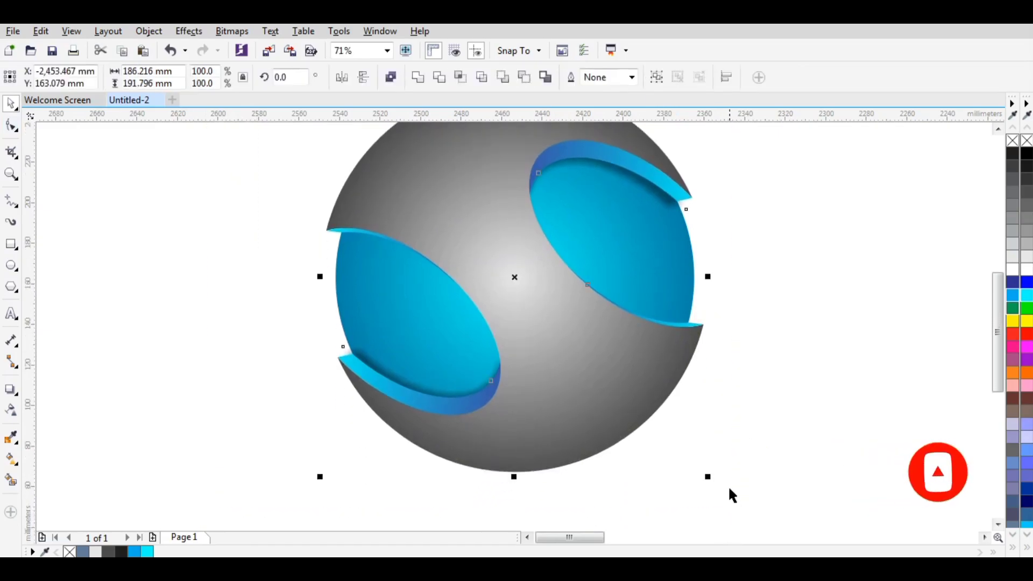
left_click(656, 77)
left_click_drag(708, 128, 703, 150)
left_click(236, 272)
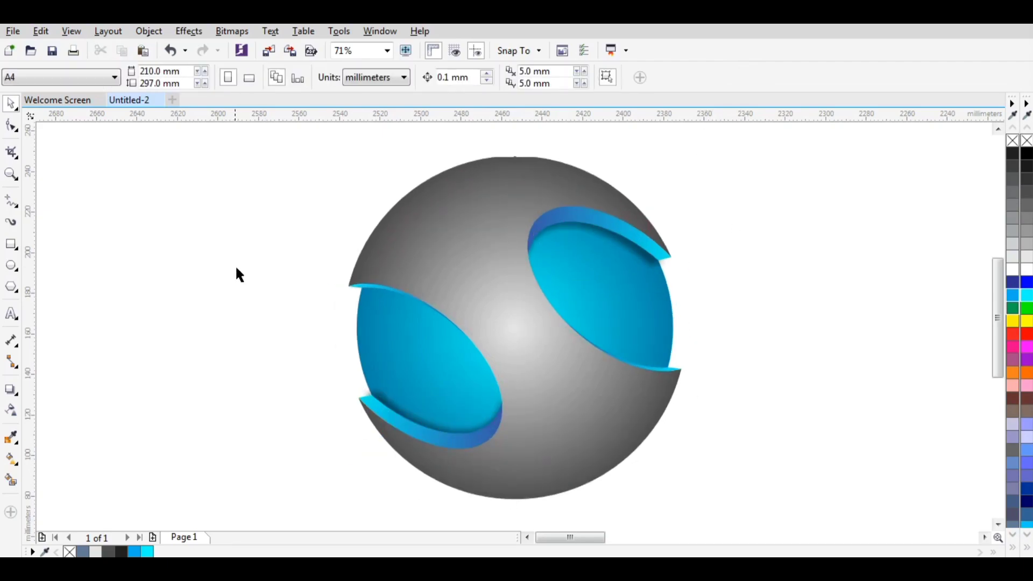
- Draw a circle about 83 mm in diameter beside the sphere and give it a radial gradient fill centred on the circle
left_click(11, 265)
left_click_drag(75, 186, 242, 354)
left_click(10, 458)
left_click_drag(130, 268, 257, 267)
left_click(210, 77)
left_click_drag(193, 268, 157, 267)
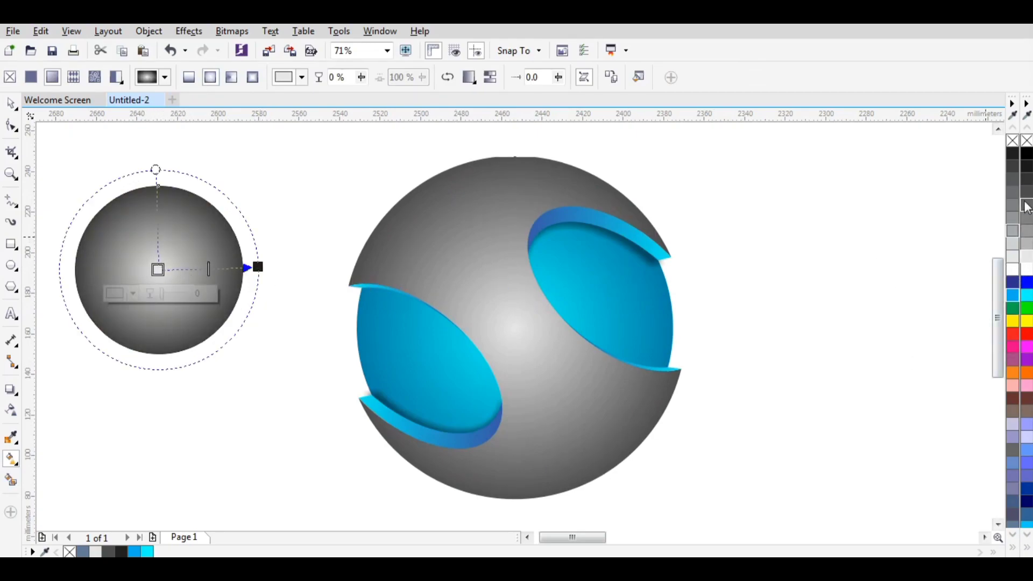
- Set the circle's gradient from dark grey at the centre to white, ending inside the edge, and remove its outline
left_click(1026, 205)
left_click(259, 267)
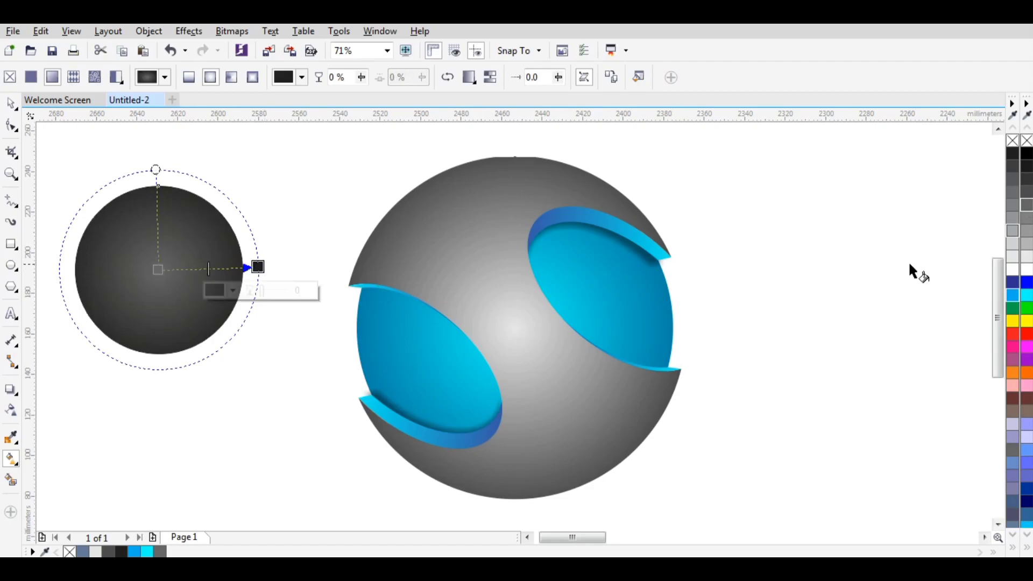
left_click(1012, 257)
left_click_drag(258, 268, 235, 263)
left_click(10, 108)
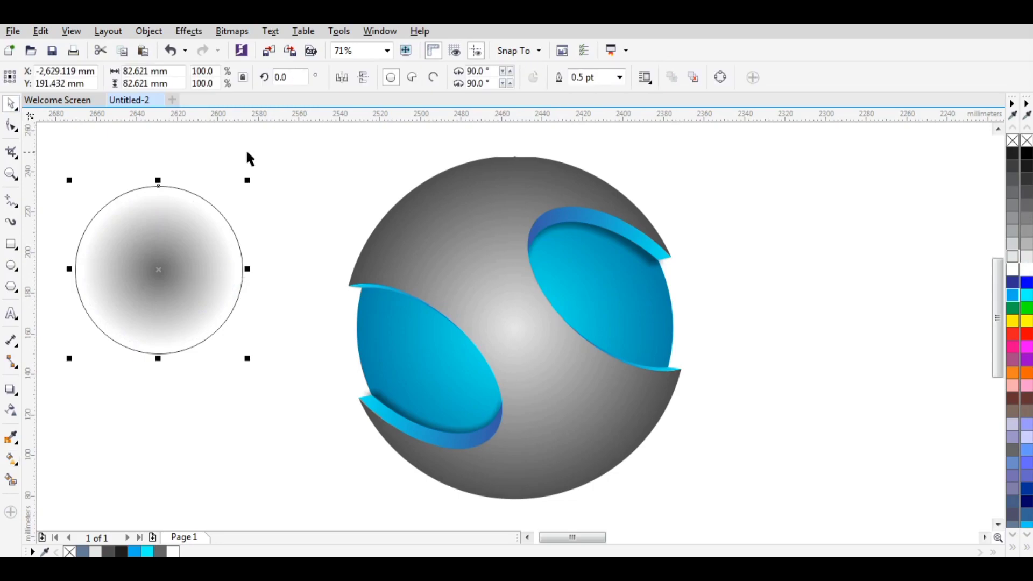
left_click(620, 77)
left_click(583, 87)
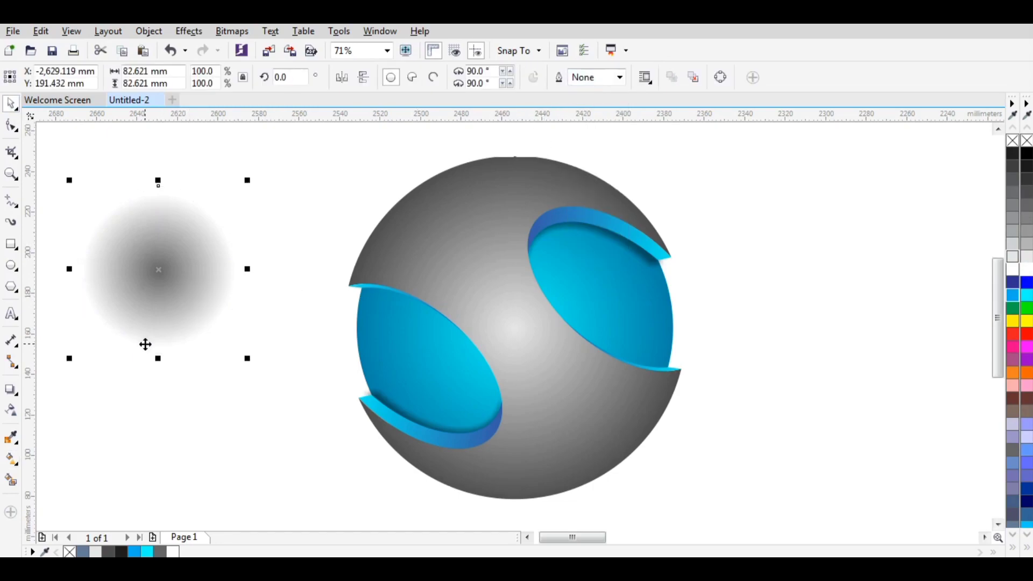
- Reshape the gradient circle into a ground shadow about 126 mm wide and 25 mm high, placed behind the sphere's base
left_click_drag(160, 356, 519, 478)
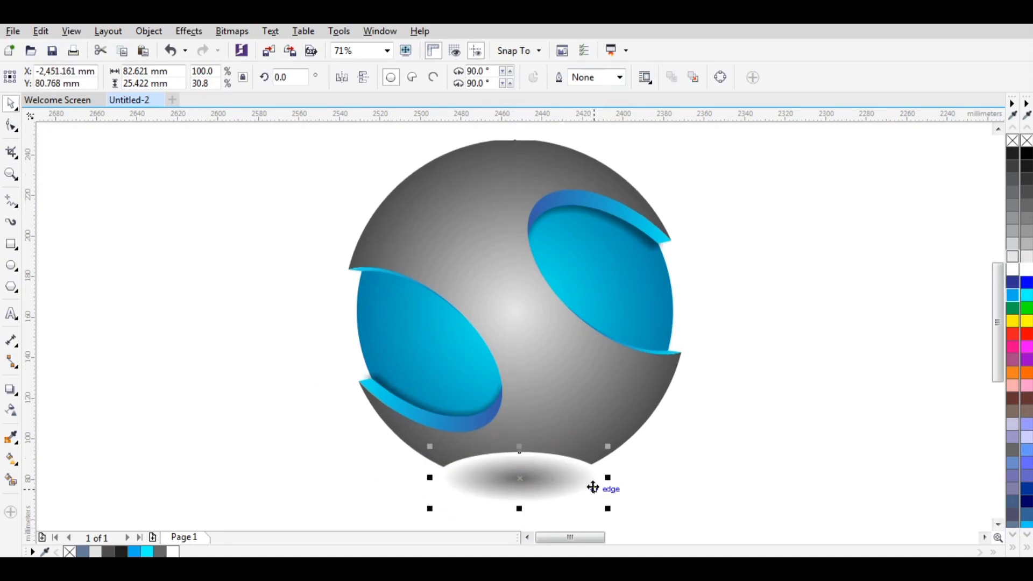
key("shift+Page_Down")
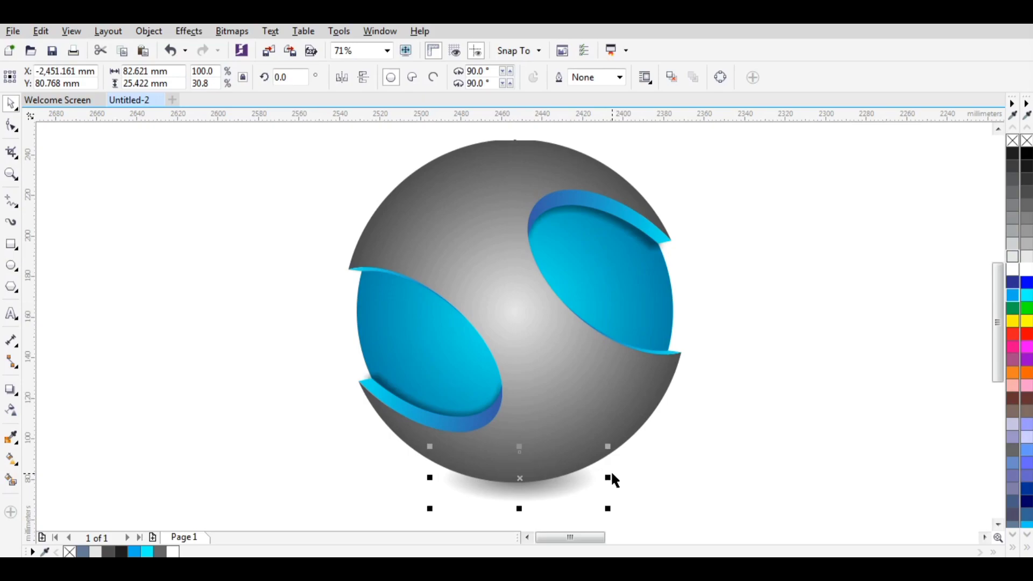
left_click_drag(607, 477, 652, 477)
left_click(676, 454)
left_click(619, 490)
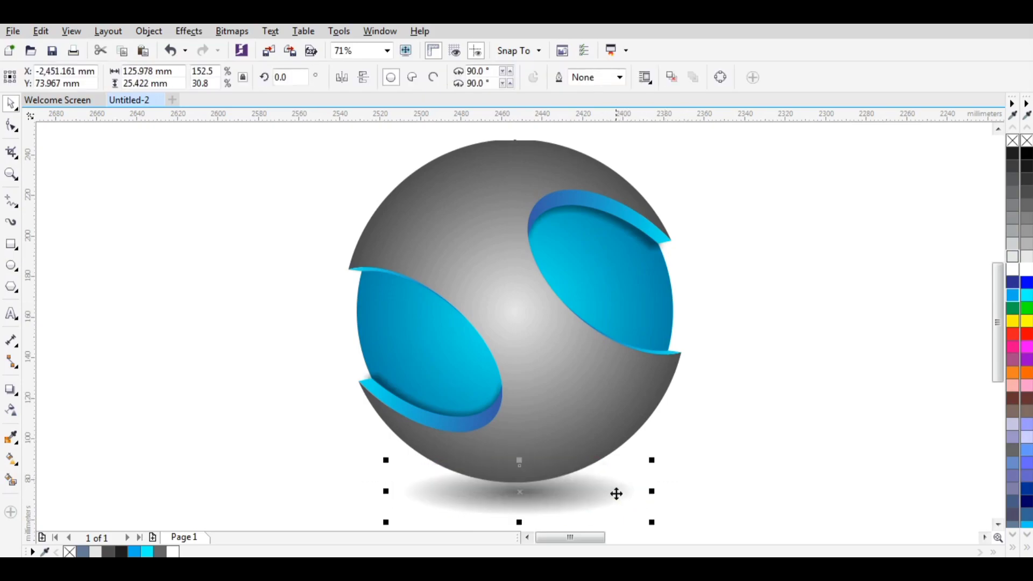
left_click(694, 425)
- Group the sphere with its ground shadow and scale the group down to 87.5%, about 144 mm wide
scroll(667, 439, "up", 1)
left_click_drag(219, 129, 786, 517)
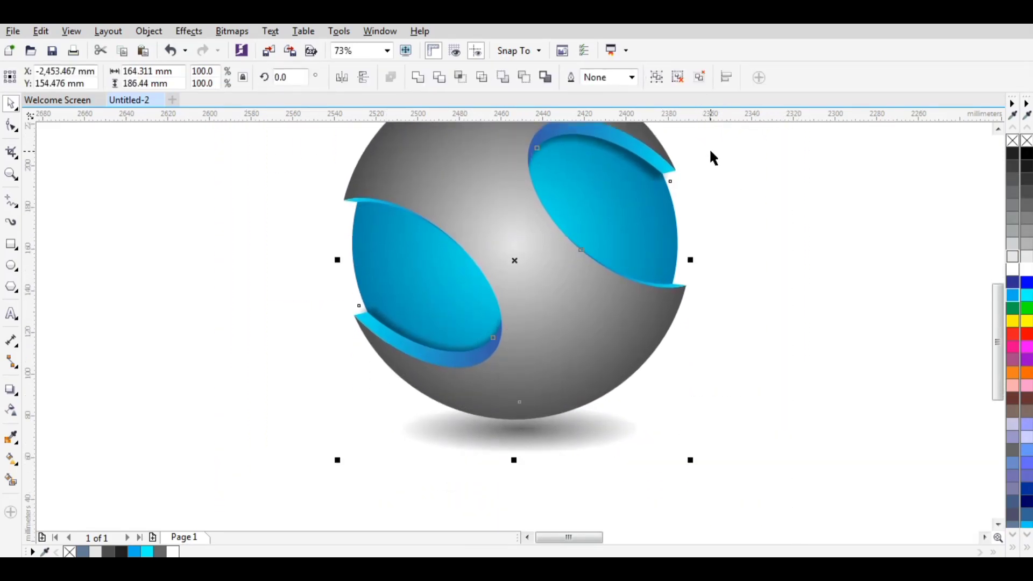
scroll(709, 153, "up", 2)
left_click(657, 79)
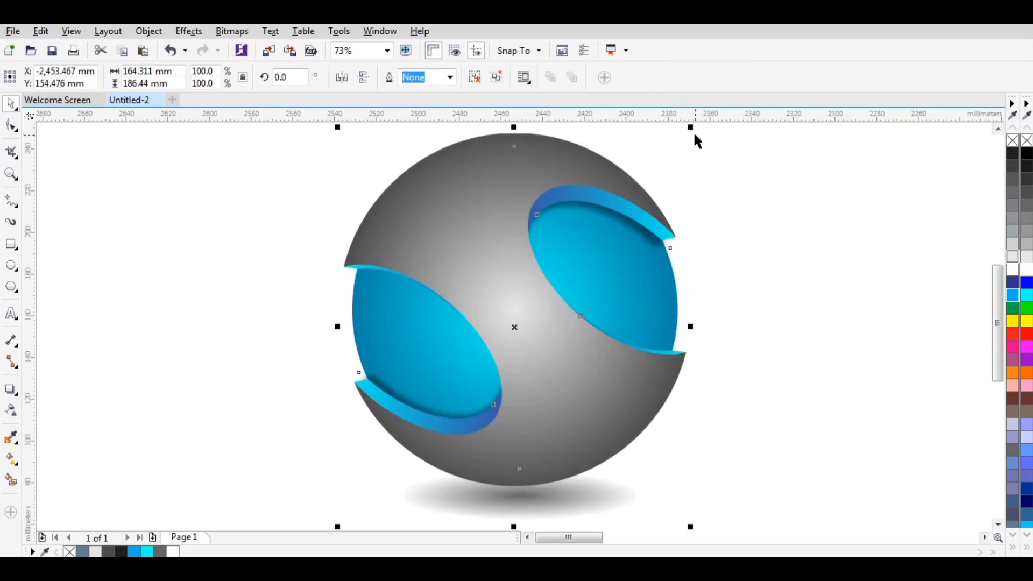
left_click_drag(693, 129, 673, 150)
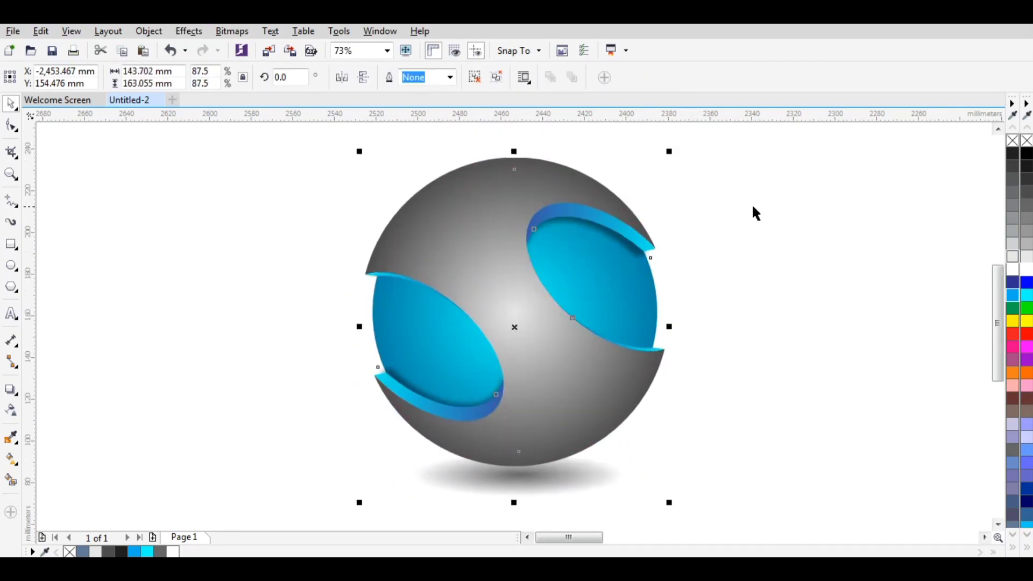
- Preview the finished sphere logo full screen with nothing selected
left_click(755, 211)
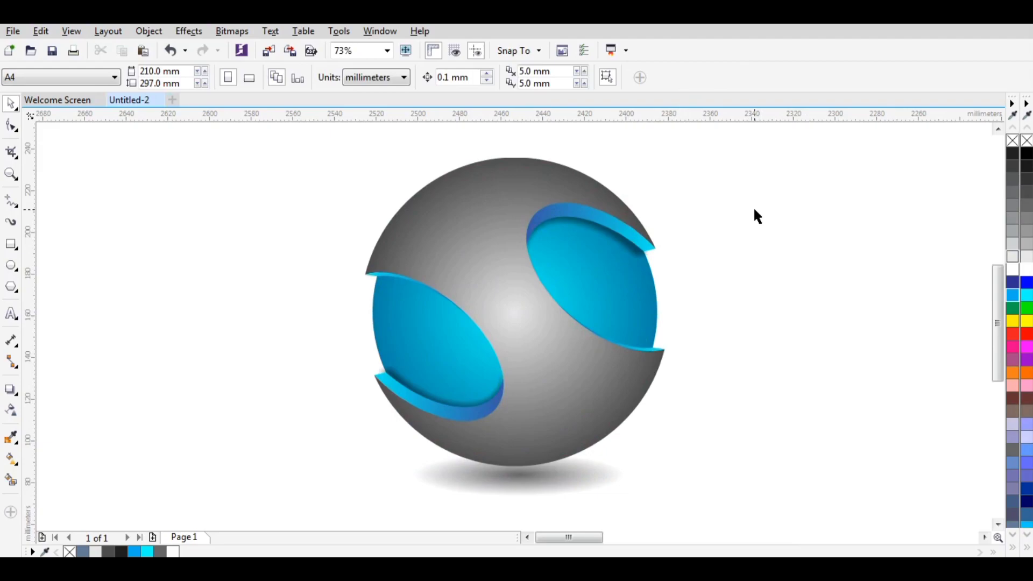
key("F9")
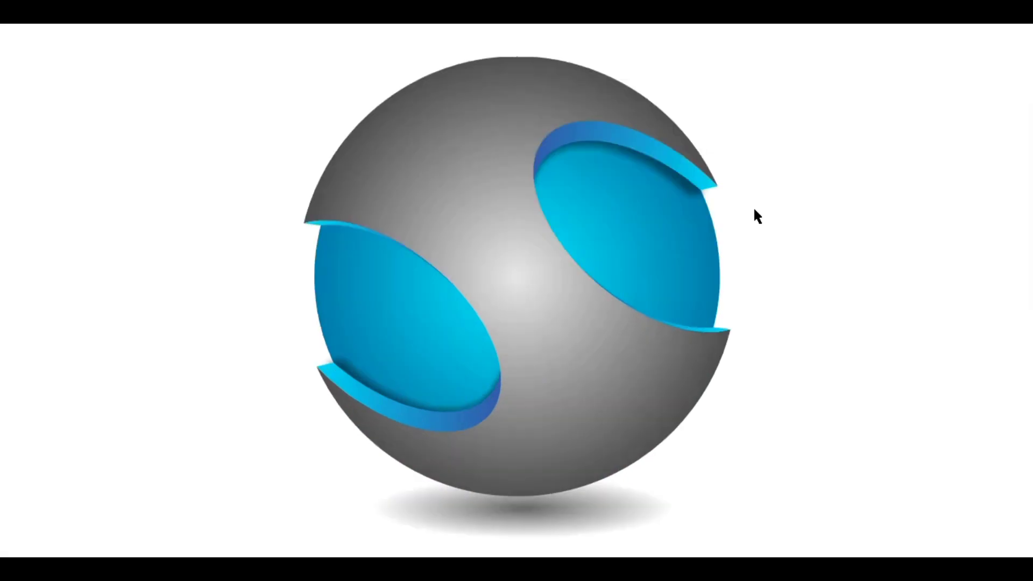